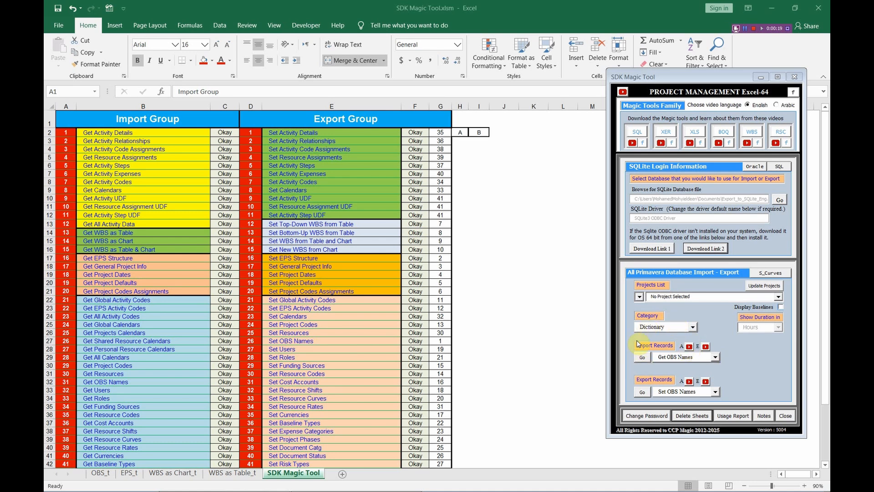
Look over the S_Curves and import-export views of SDK Magic Tool and the full Import Group and Export Group command lists
{"action": "left_click", "coordinate": [772, 275]}
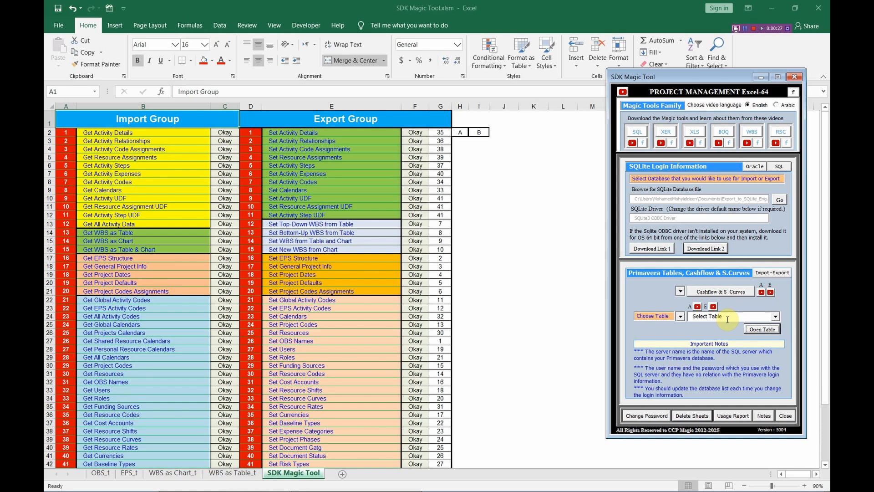
{"action": "left_click", "coordinate": [774, 273]}
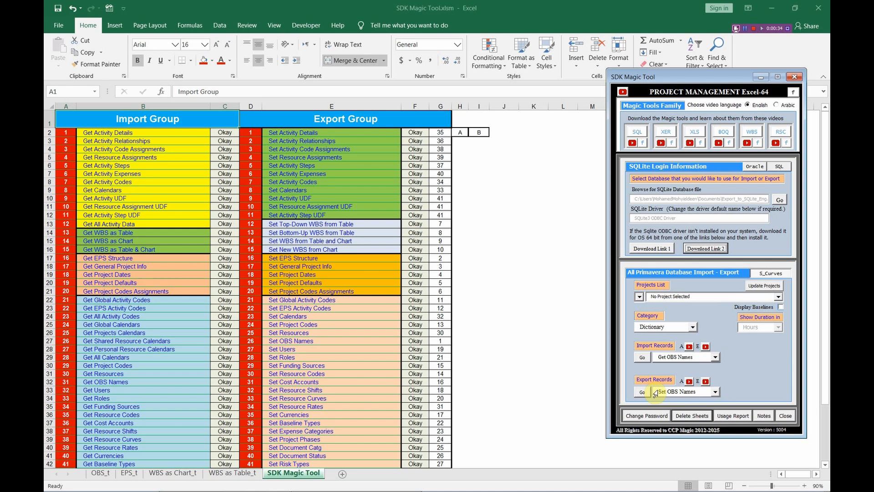
{"action": "left_click", "coordinate": [375, 305]}
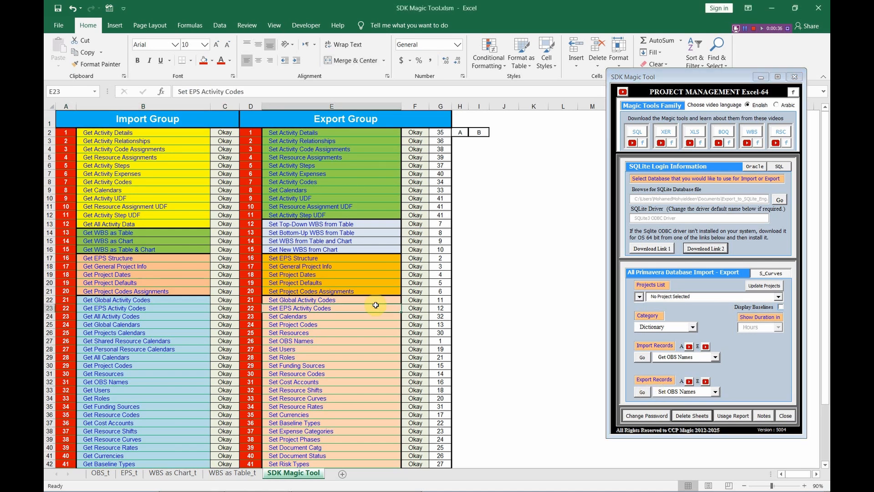
{"action": "scroll", "coordinate": [376, 305], "scroll_direction": "down", "scroll_amount": 2}
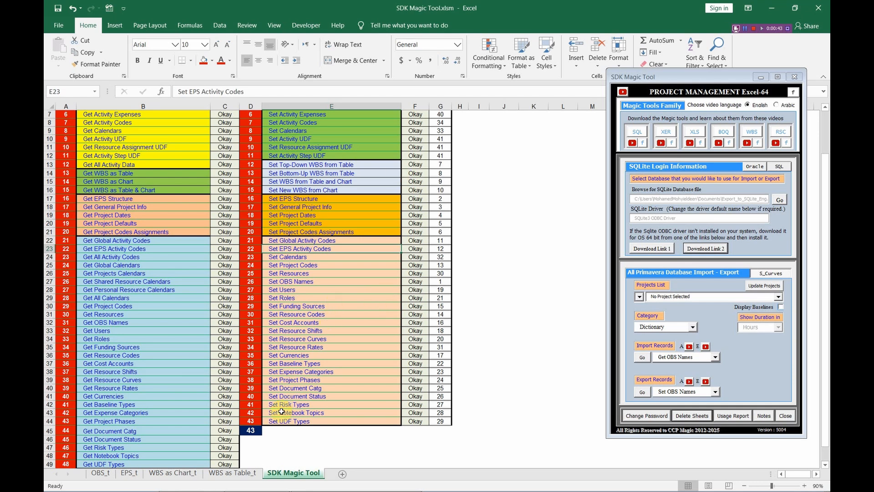
{"action": "scroll", "coordinate": [268, 352], "scroll_direction": "up", "scroll_amount": 2}
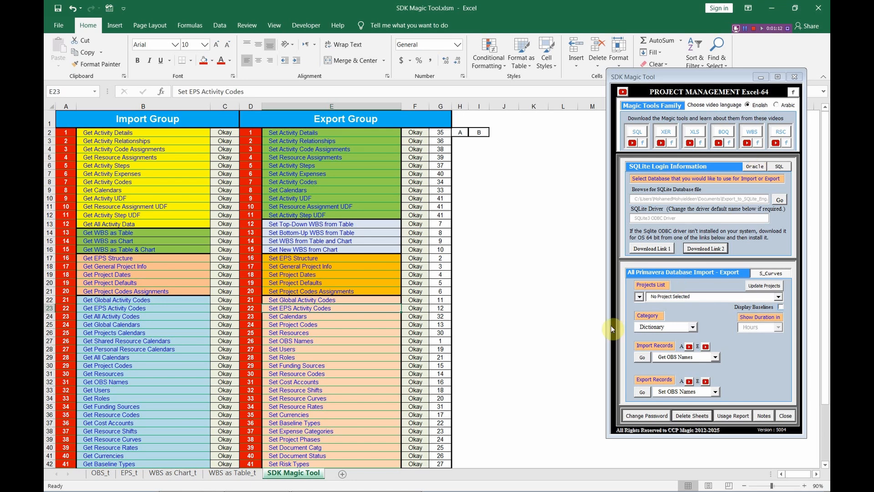
Fill cells F27:G27 beside Set OBS Names in the Export Group with red
{"action": "left_click", "coordinate": [415, 341]}
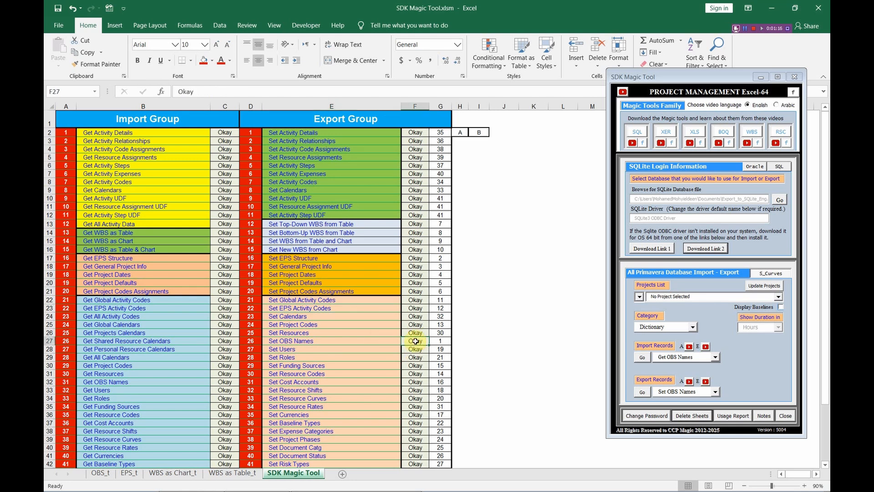
{"action": "left_click_drag", "start_coordinate": [415, 345], "coordinate": [440, 342]}
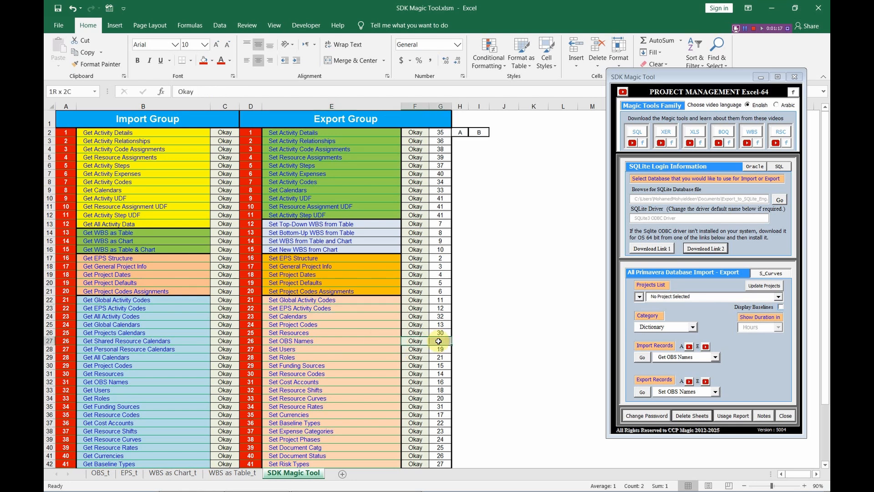
{"action": "left_click", "coordinate": [204, 62]}
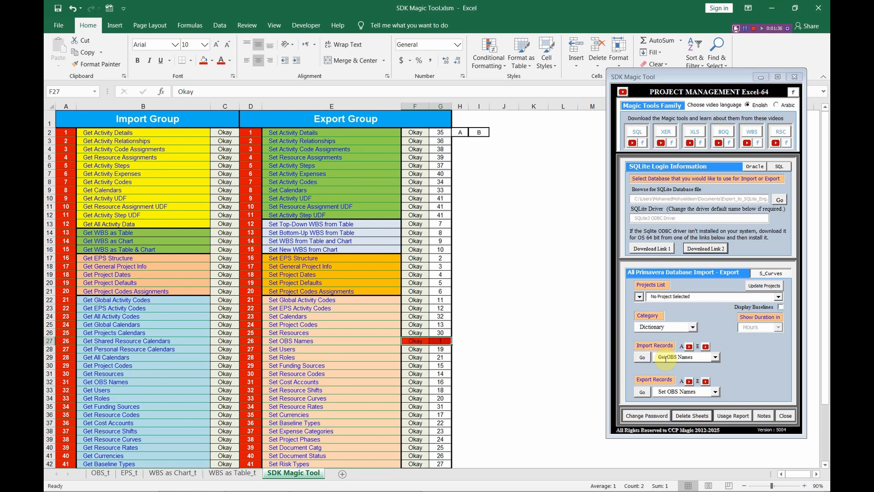
Import the OBS records from the SQLite database into the workbook using Get OBS Names
{"action": "left_click", "coordinate": [716, 357]}
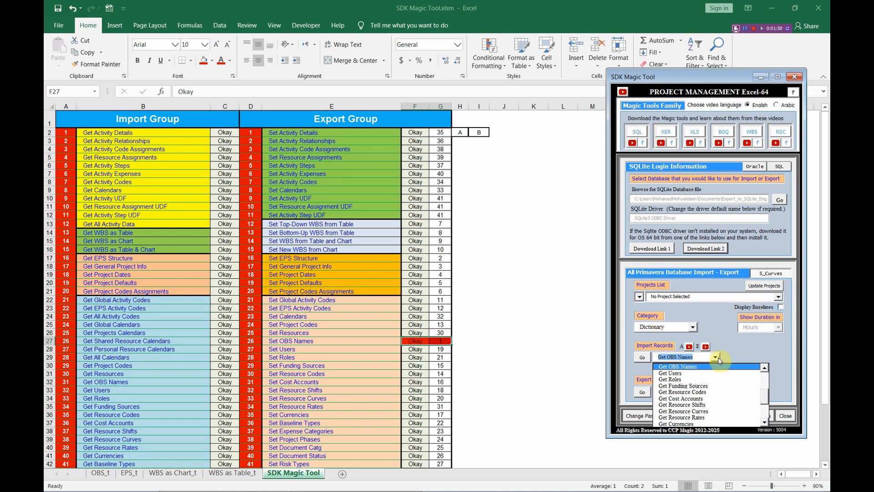
{"action": "left_click", "coordinate": [700, 368]}
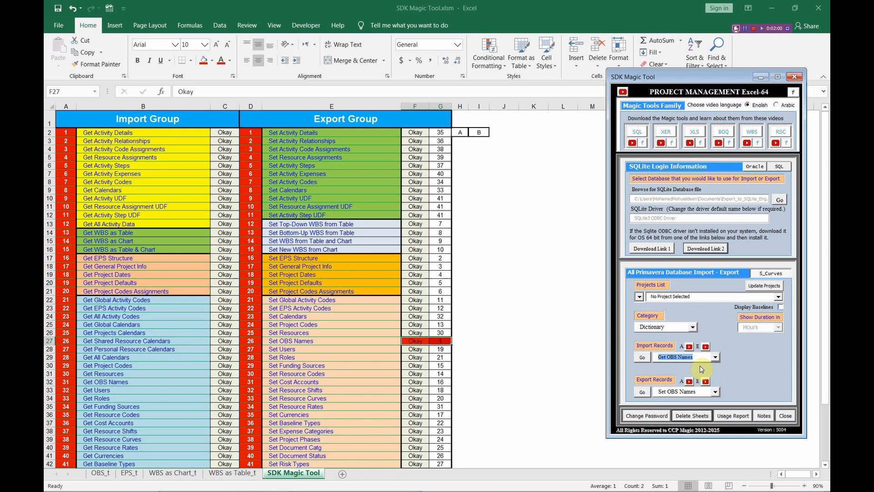
{"action": "left_click", "coordinate": [643, 358]}
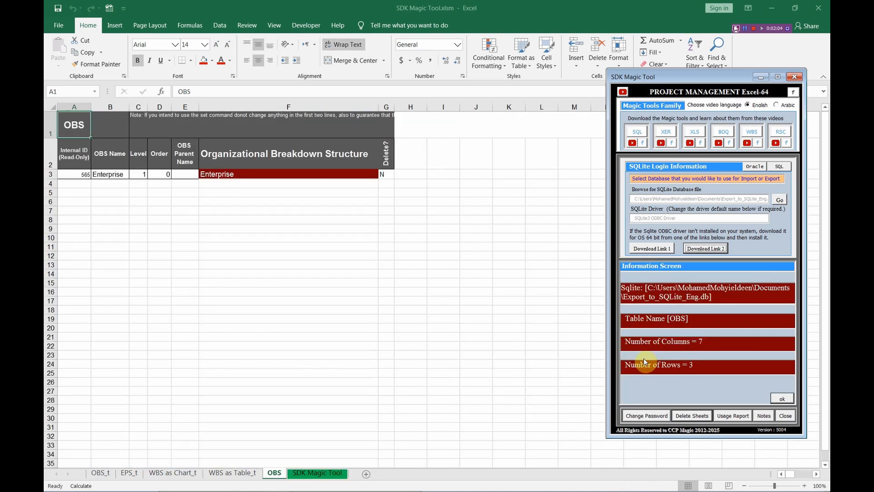
{"action": "left_click", "coordinate": [249, 172]}
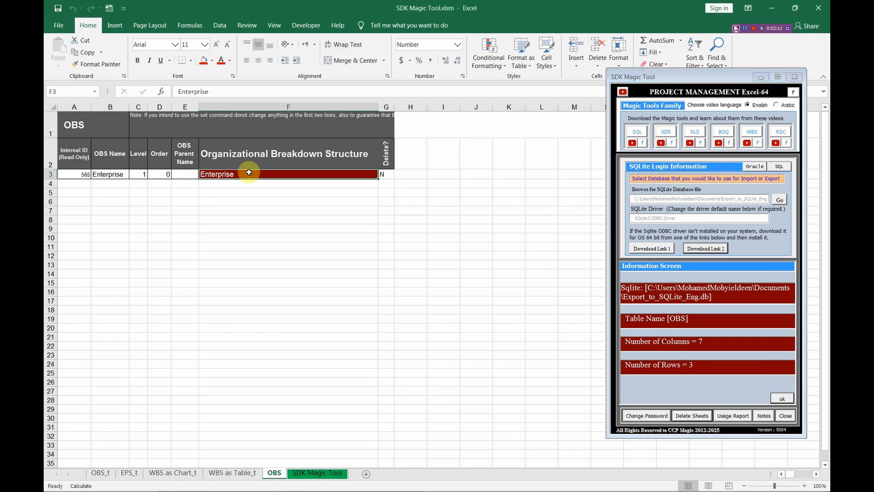
Switch to Primavera P6, view its Organizational Breakdown Structure, and return to the Excel workbook
{"action": "key", "text": "alt+Tab"}
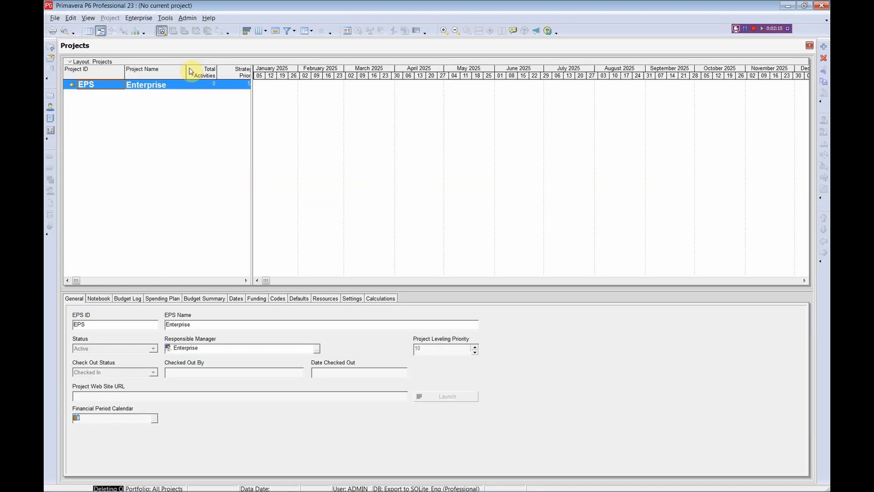
{"action": "left_click", "coordinate": [138, 19]}
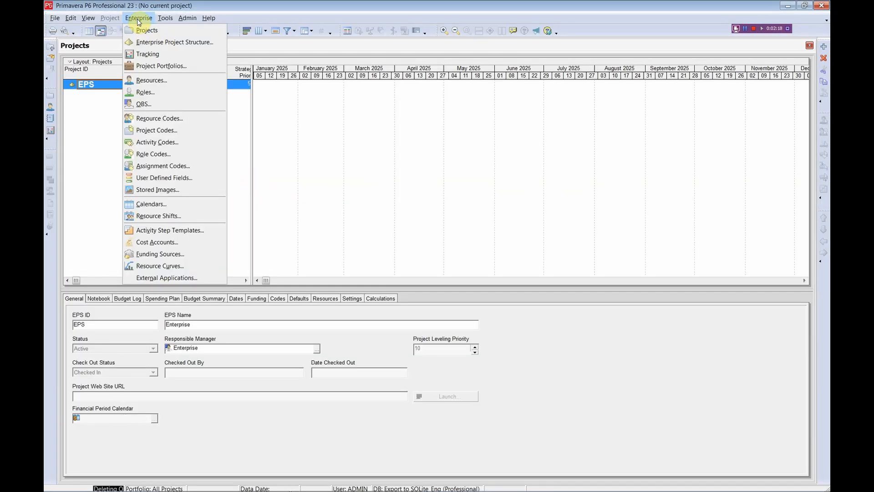
{"action": "left_click", "coordinate": [140, 104]}
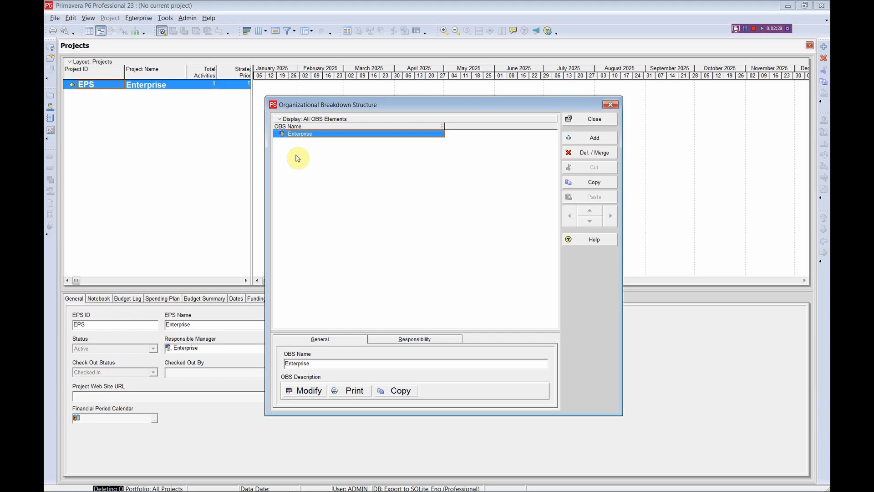
{"action": "key", "text": "alt+Tab"}
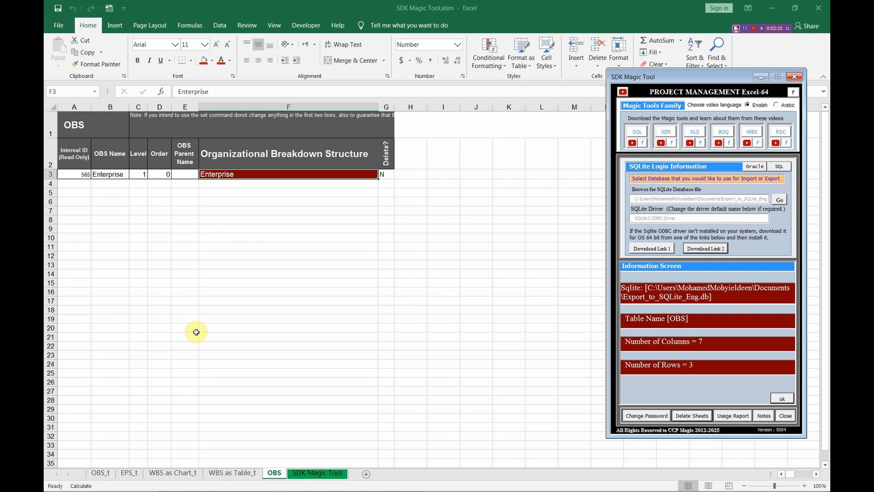
Open the OBS_t template sheet and minimize the SDK Magic Tool window to view the whole structure
{"action": "left_click", "coordinate": [102, 473]}
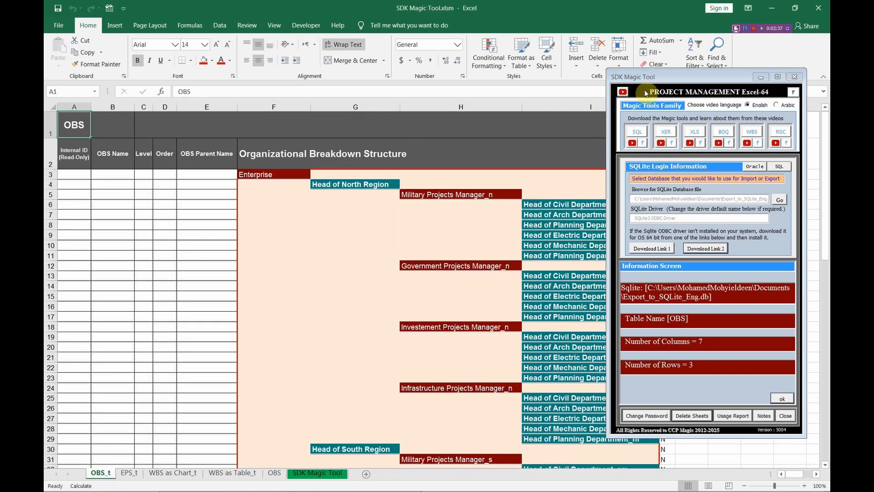
{"action": "left_click", "coordinate": [758, 79]}
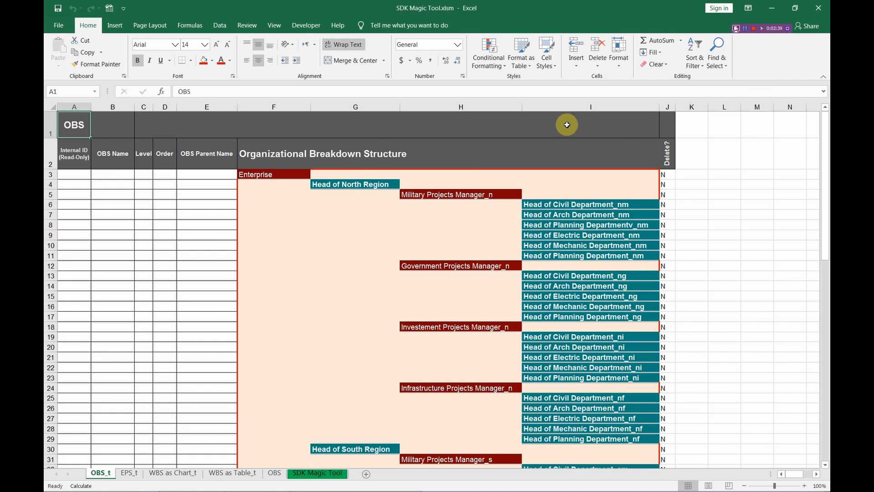
{"action": "scroll", "coordinate": [511, 195], "scroll_direction": "down", "scroll_amount": 2}
{"action": "scroll", "coordinate": [512, 198], "scroll_direction": "up", "scroll_amount": 2}
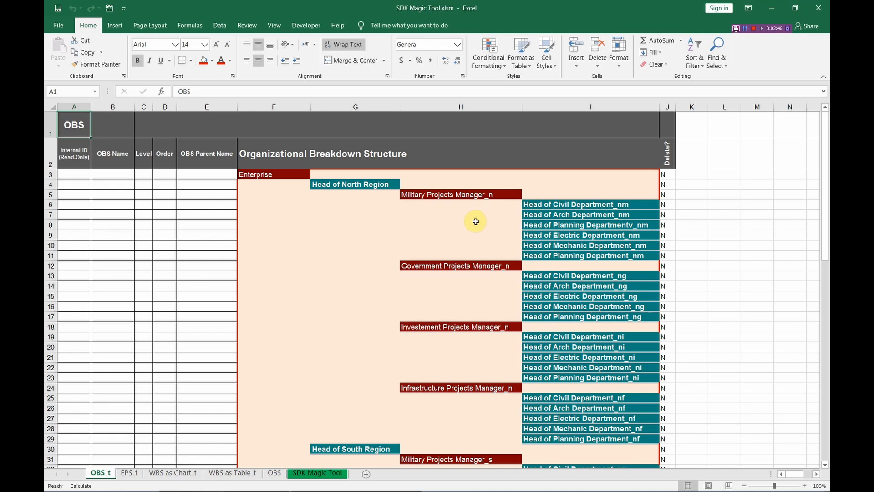
Compare the imported OBS sheet with the template and examine the OBS hierarchy in columns F to J of OBS_t
{"action": "left_click", "coordinate": [275, 473]}
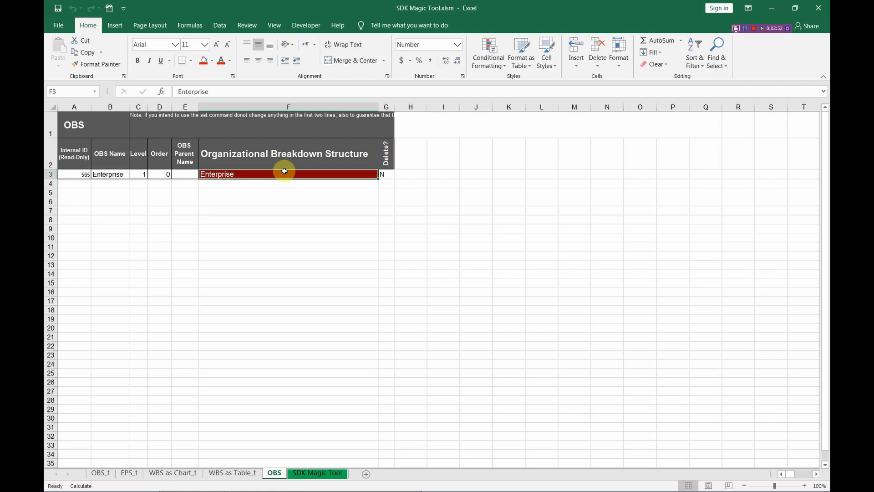
{"action": "left_click", "coordinate": [101, 473]}
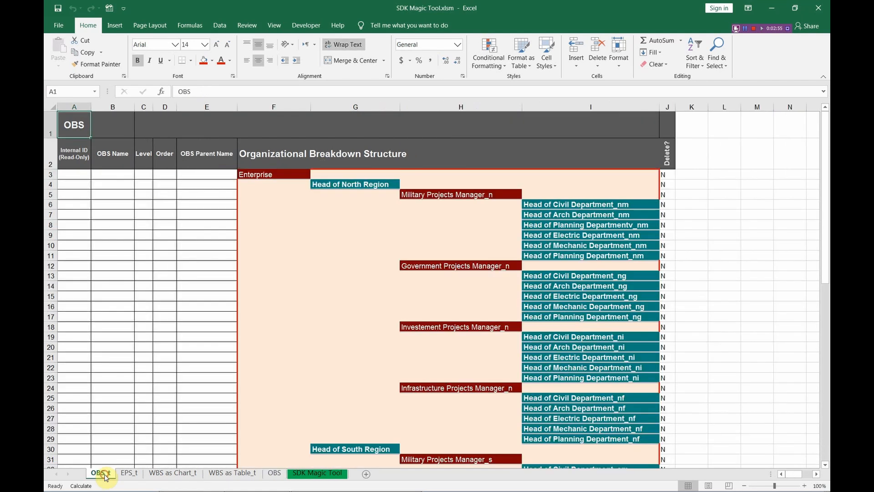
{"action": "left_click_drag", "start_coordinate": [269, 107], "coordinate": [663, 109]}
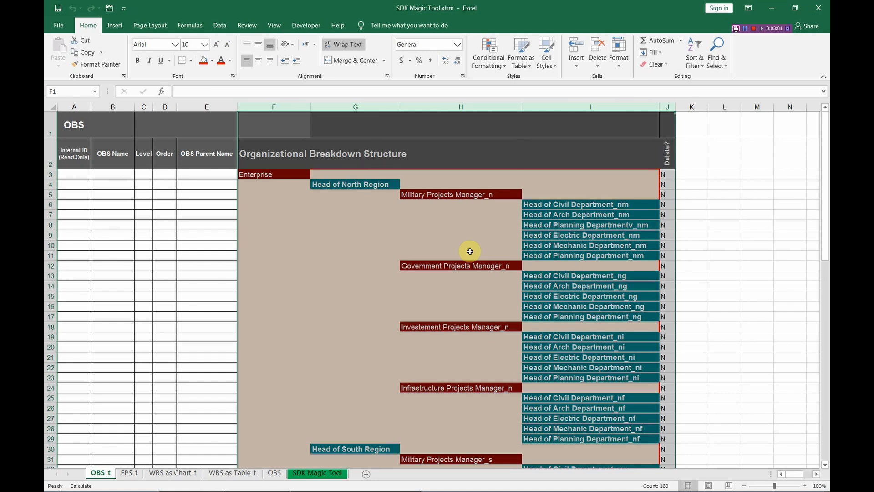
{"action": "left_click", "coordinate": [470, 251]}
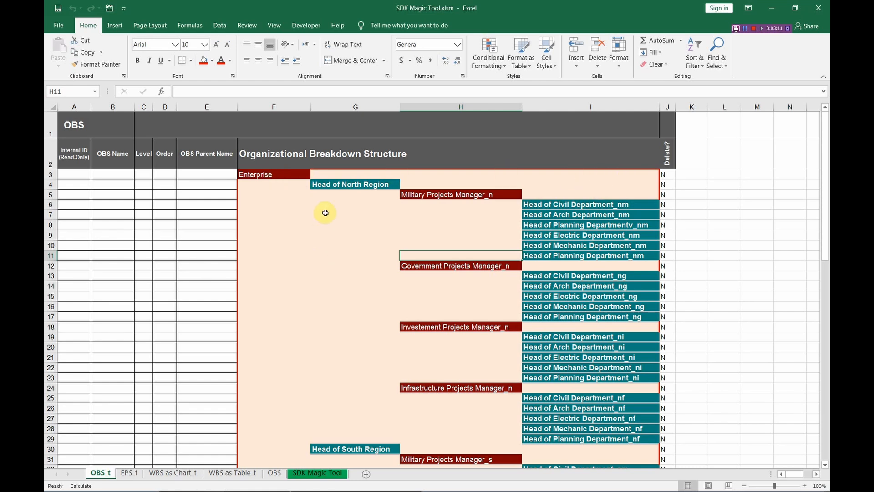
{"action": "scroll", "coordinate": [334, 150], "scroll_direction": "down", "scroll_amount": 1}
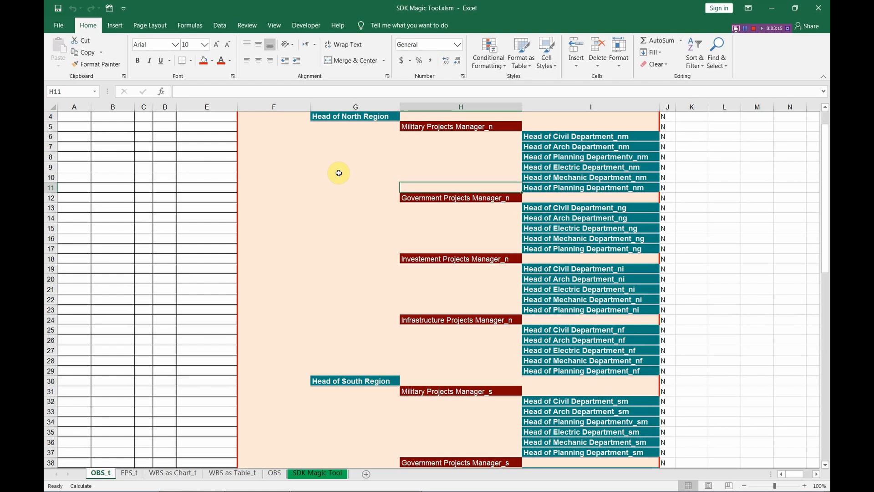
{"action": "scroll", "coordinate": [338, 173], "scroll_direction": "up", "scroll_amount": 1}
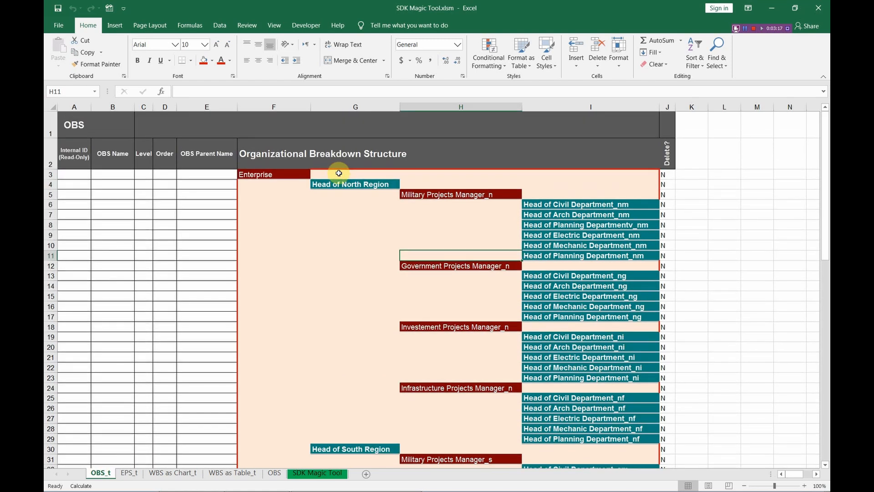
{"action": "scroll", "coordinate": [342, 205], "scroll_direction": "down", "scroll_amount": 2}
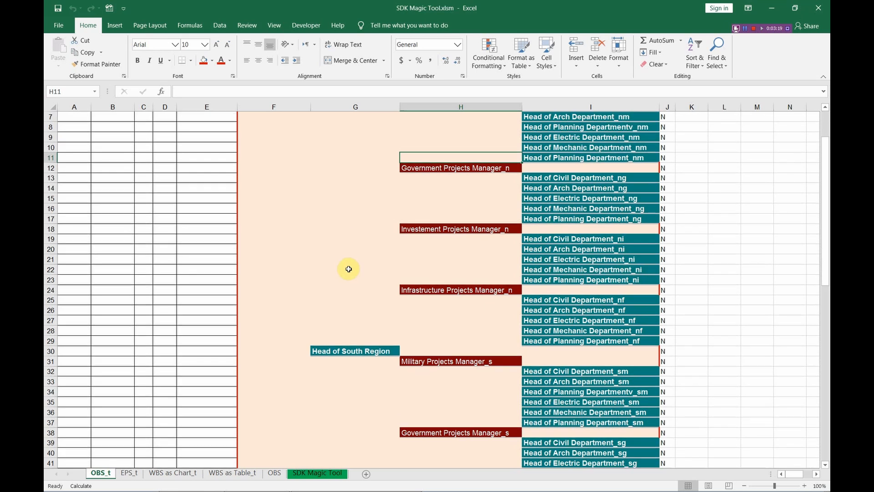
{"action": "scroll", "coordinate": [349, 269], "scroll_direction": "up", "scroll_amount": 2}
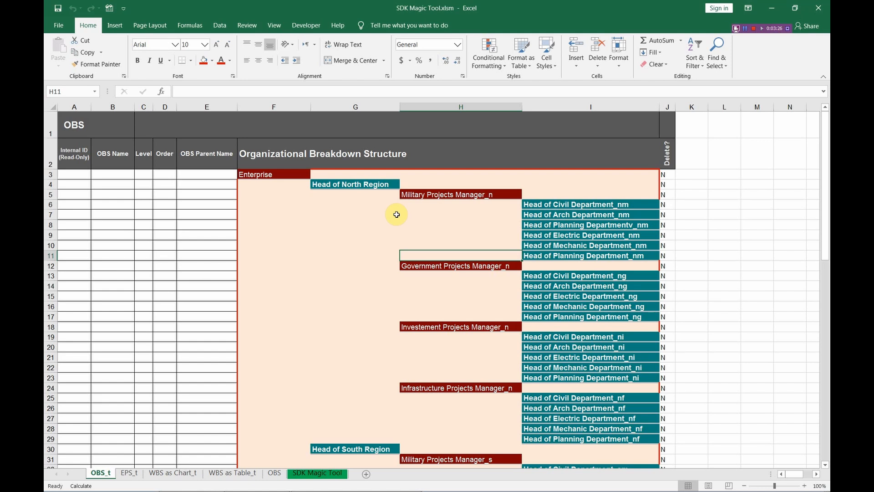
Copy columns F to J from the OBS_t sheet and paste them into the OBS sheet starting at cell F1
{"action": "left_click", "coordinate": [288, 177]}
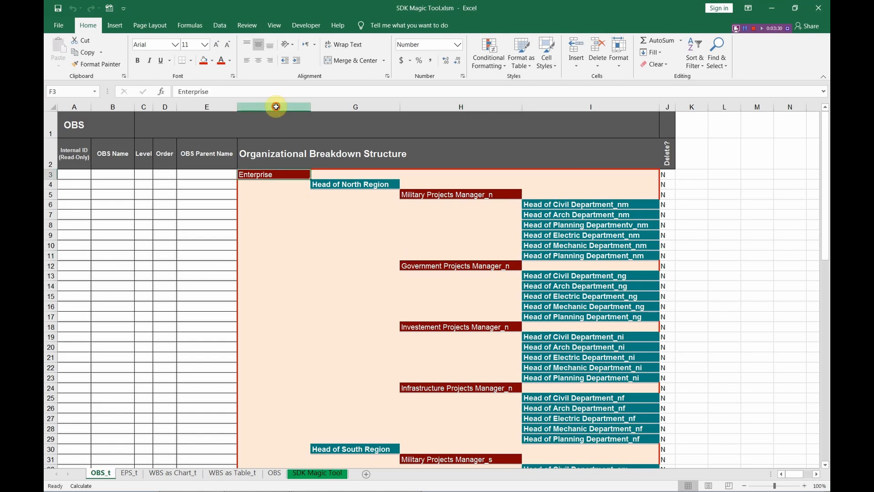
{"action": "left_click_drag", "start_coordinate": [277, 108], "coordinate": [668, 117]}
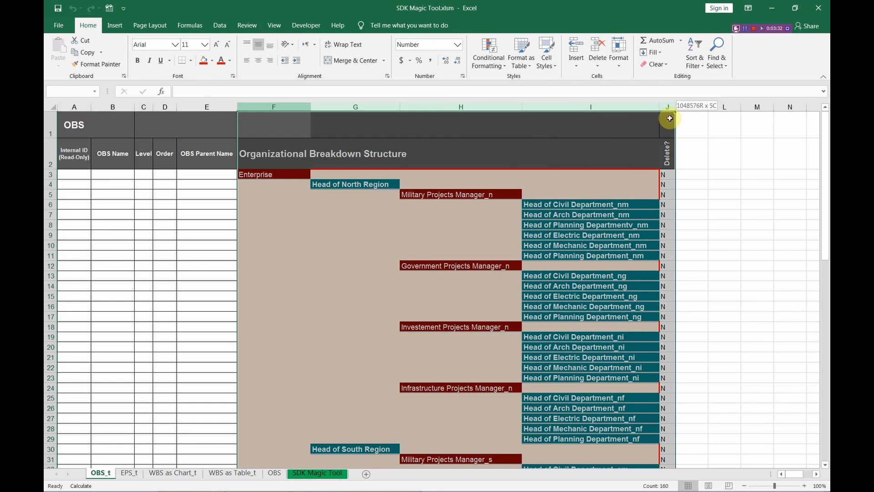
{"action": "right_click", "coordinate": [449, 215]}
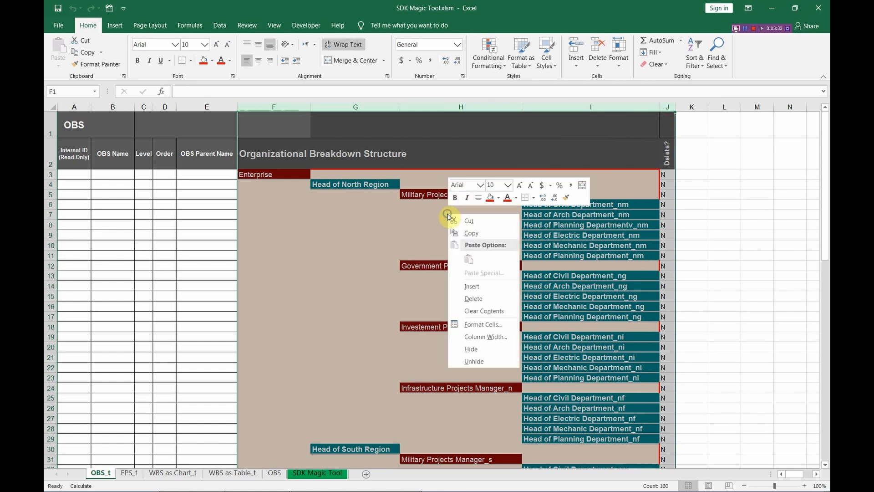
{"action": "left_click", "coordinate": [476, 232]}
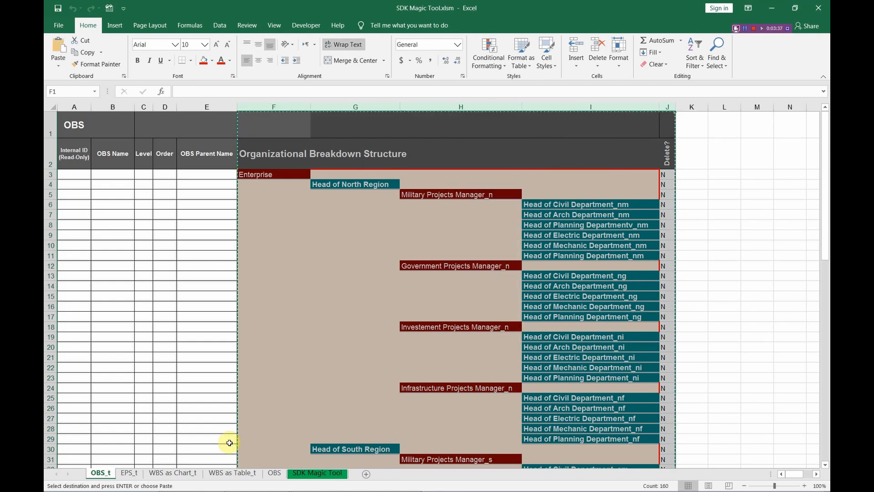
{"action": "left_click", "coordinate": [274, 474]}
{"action": "right_click", "coordinate": [227, 130]}
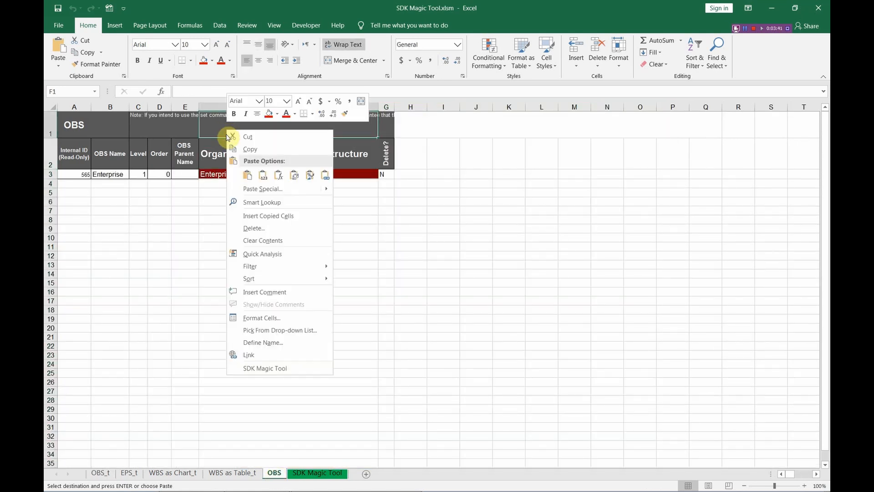
{"action": "left_click", "coordinate": [248, 178]}
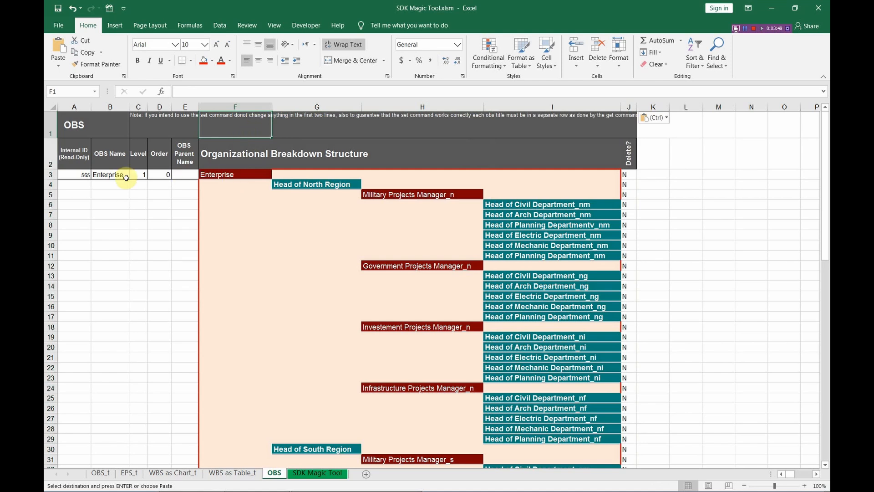
Review the Enterprise row's internal ID and the pasted hierarchy on the OBS sheet
{"action": "left_click", "coordinate": [70, 174]}
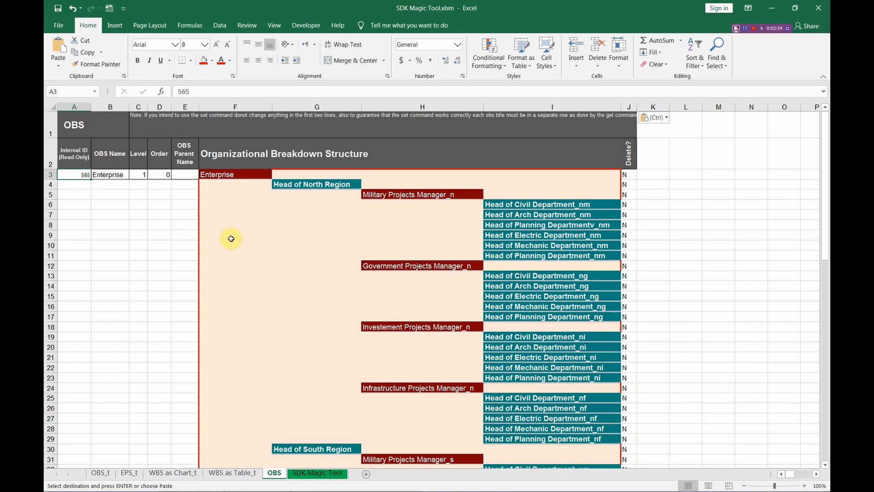
{"action": "scroll", "coordinate": [413, 355], "scroll_direction": "down", "scroll_amount": 1}
{"action": "scroll", "coordinate": [413, 355], "scroll_direction": "down", "scroll_amount": 3}
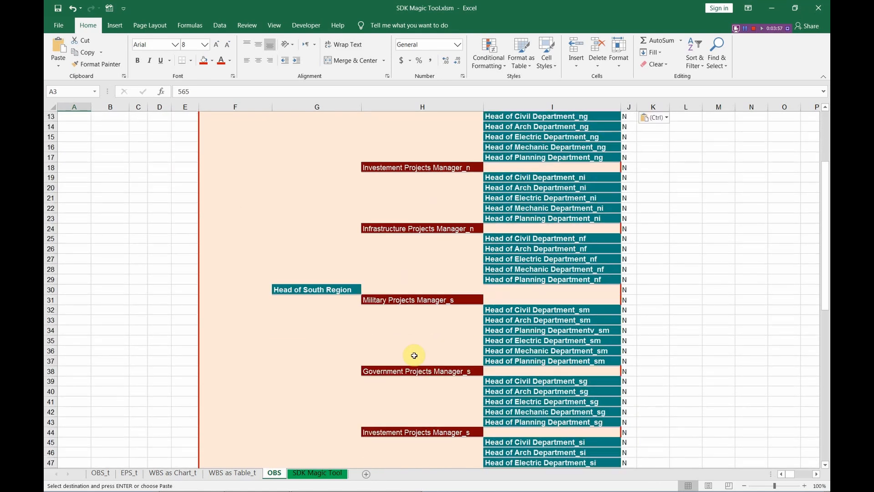
Reopen SDK Magic Tool from the OBS sheet and export the OBS hierarchy to the database with Set OBS Names
{"action": "scroll", "coordinate": [413, 355], "scroll_direction": "up", "scroll_amount": 4}
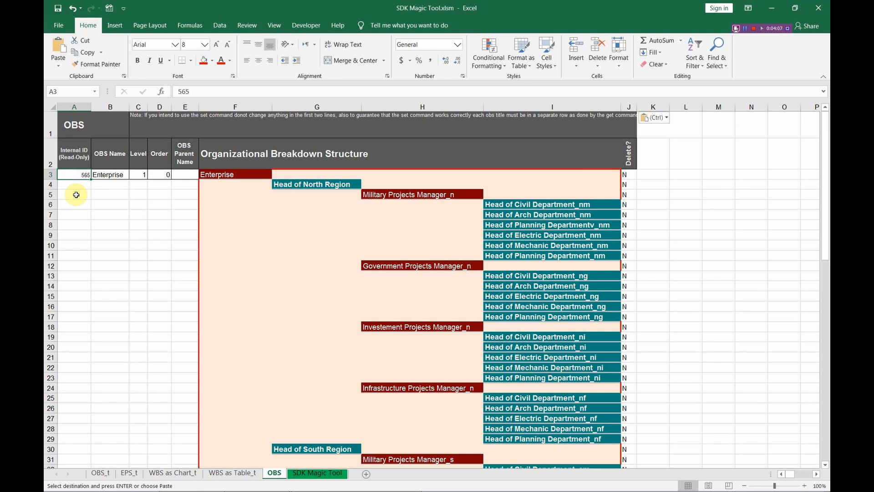
{"action": "left_click", "coordinate": [78, 126]}
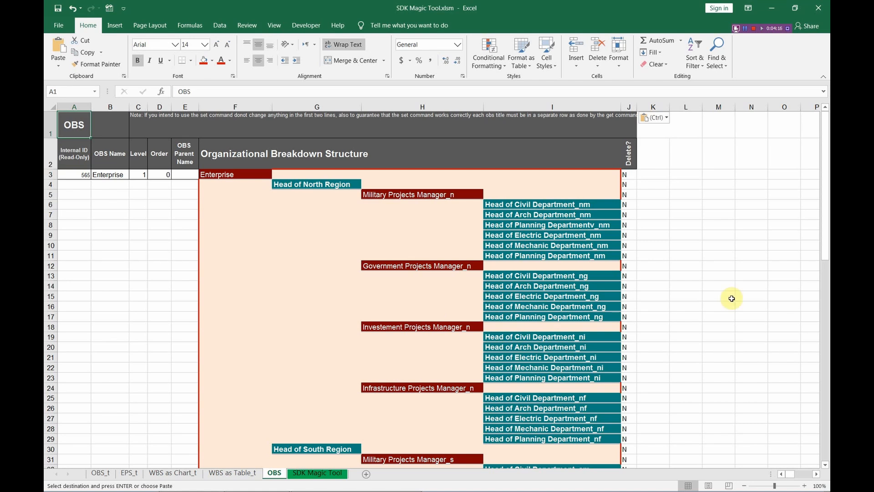
{"action": "right_click", "coordinate": [678, 305]}
{"action": "left_click", "coordinate": [723, 297]}
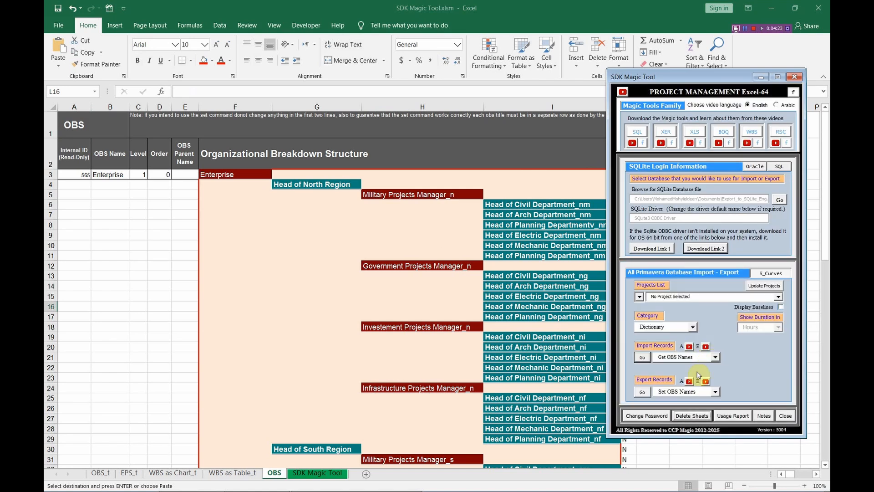
{"action": "left_click", "coordinate": [715, 392]}
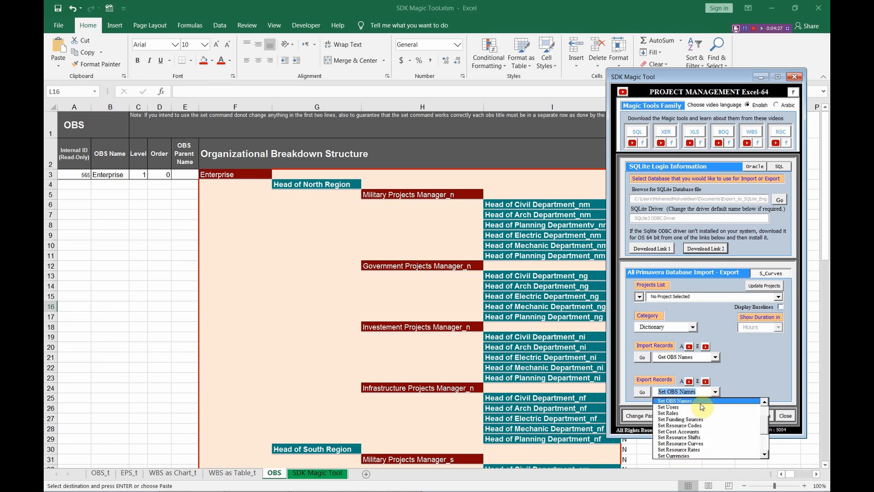
{"action": "left_click", "coordinate": [700, 401]}
{"action": "left_click", "coordinate": [643, 391]}
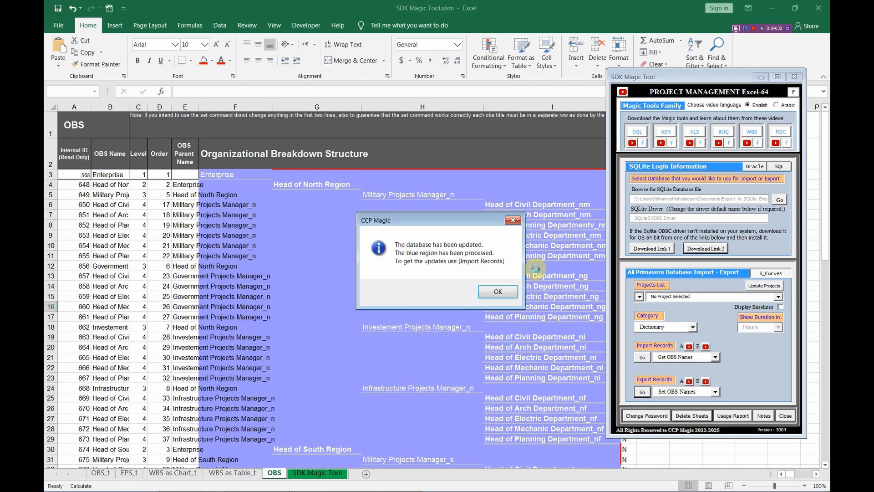
{"action": "left_click", "coordinate": [491, 294]}
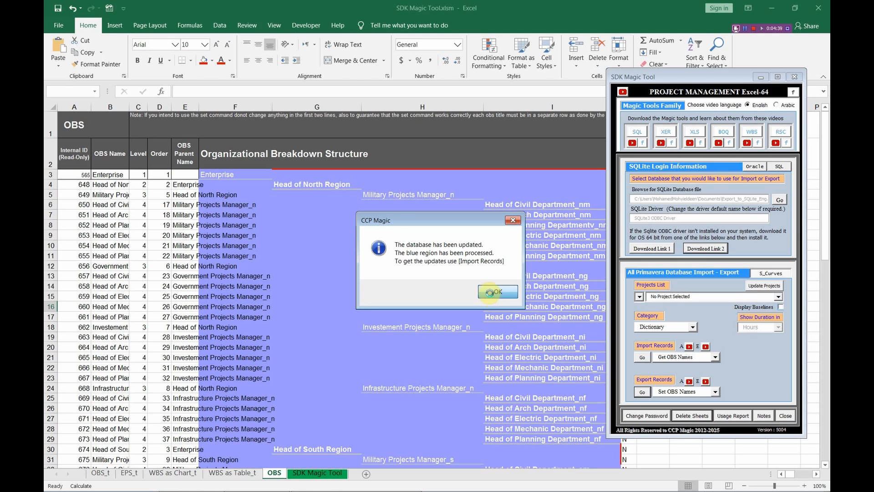
Import the OBS records again with Get OBS Names, move the tool window aside and review the refreshed hierarchy
{"action": "left_click", "coordinate": [642, 358]}
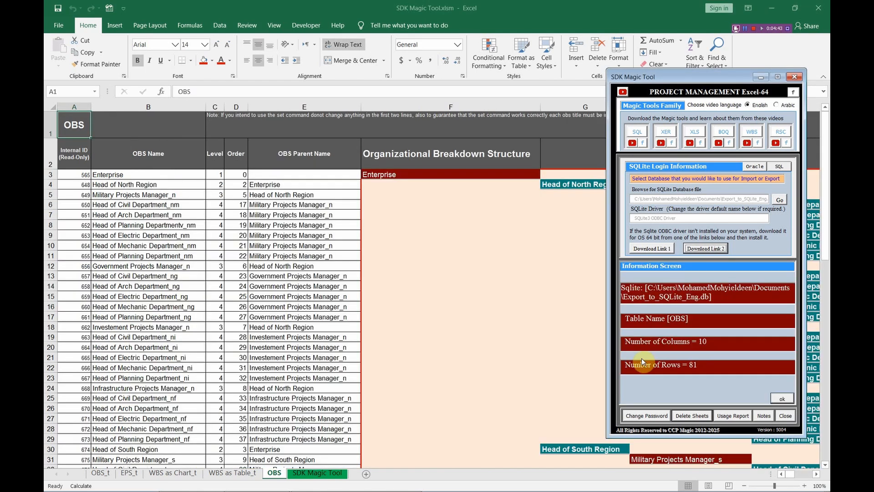
{"action": "left_click", "coordinate": [769, 399]}
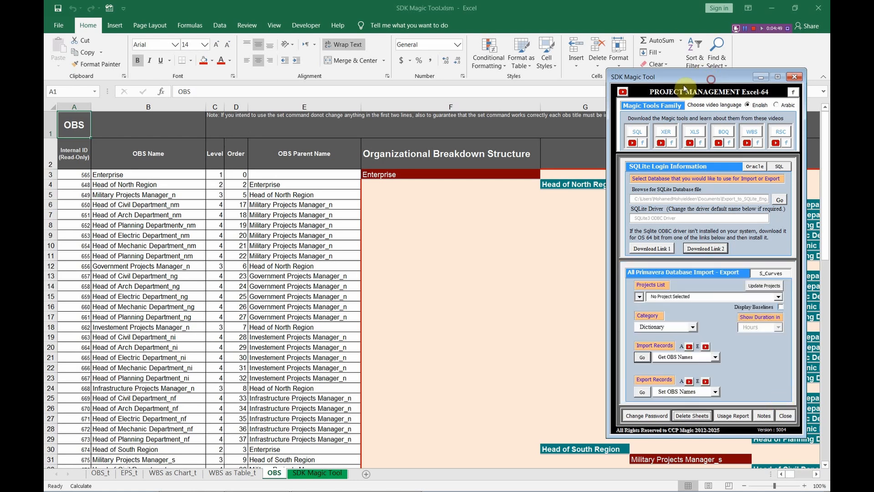
{"action": "left_click_drag", "start_coordinate": [711, 79], "coordinate": [215, 68]}
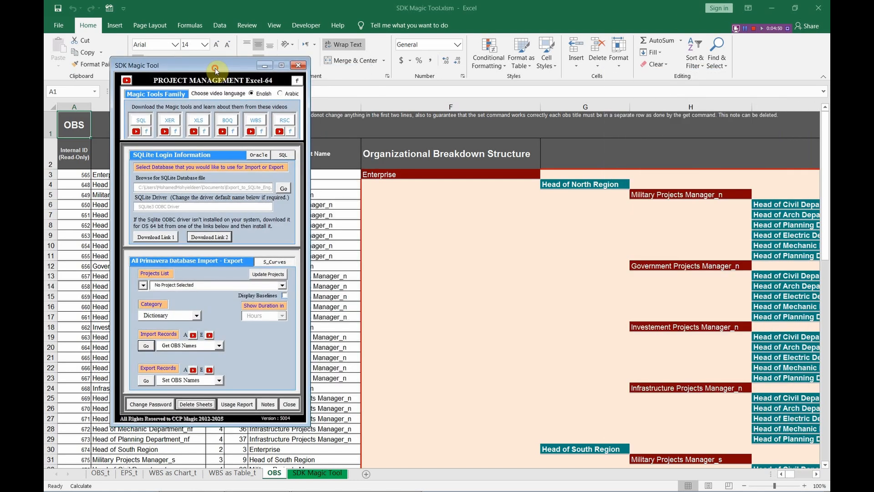
{"action": "left_click", "coordinate": [817, 475]}
{"action": "left_click", "coordinate": [817, 475]}
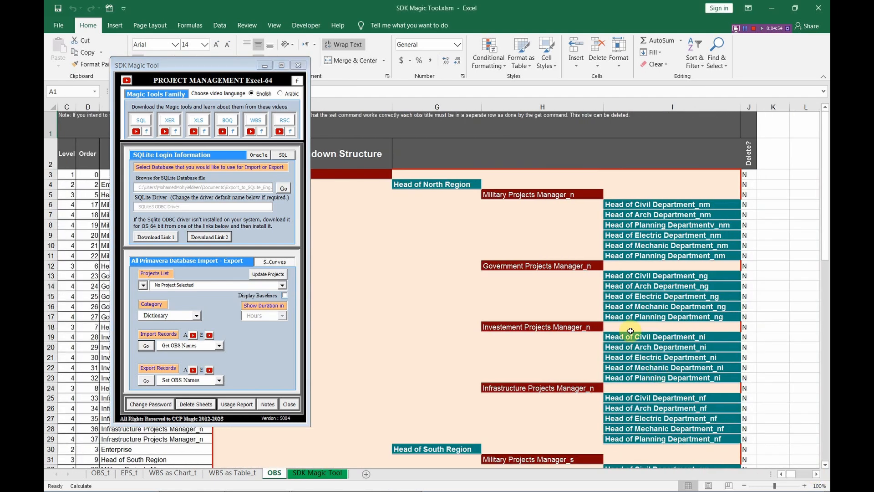
{"action": "scroll", "coordinate": [629, 330], "scroll_direction": "down", "scroll_amount": 2}
{"action": "scroll", "coordinate": [630, 330], "scroll_direction": "down", "scroll_amount": 7}
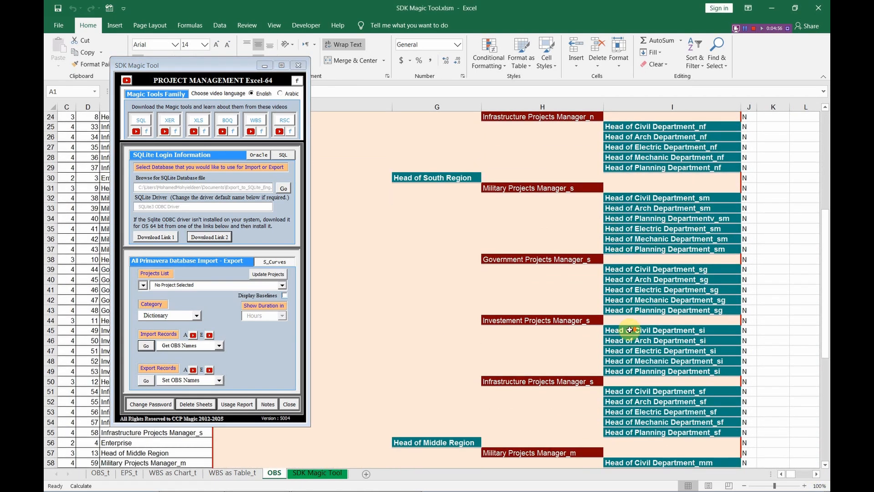
{"action": "scroll", "coordinate": [629, 330], "scroll_direction": "up", "scroll_amount": 5}
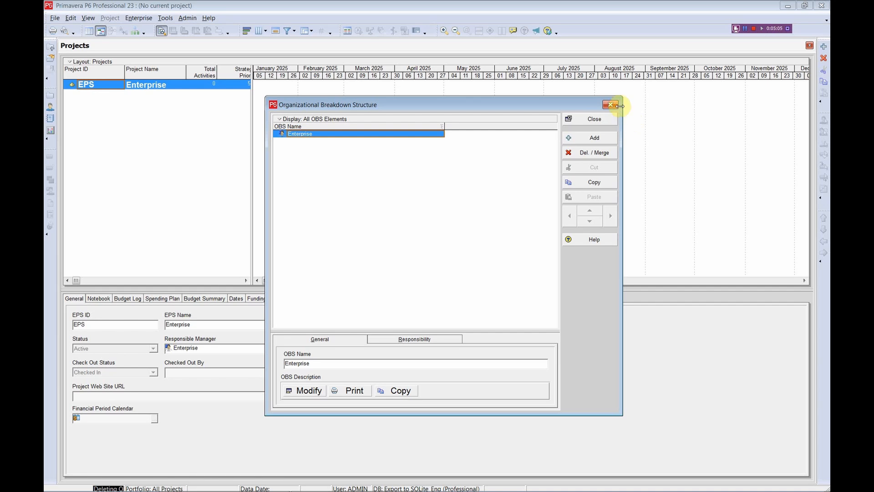
In Primavera P6, close the Organizational Breakdown Structure dialog and refresh the data
{"action": "left_click", "coordinate": [610, 106]}
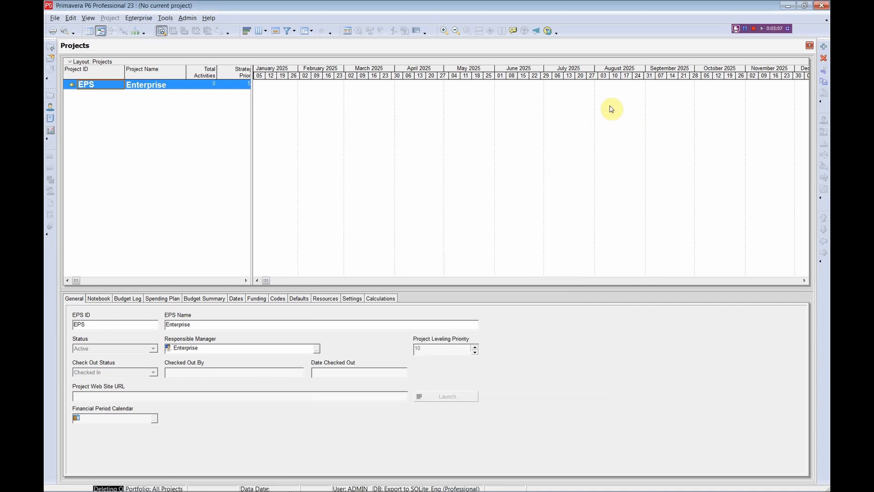
{"action": "left_click", "coordinate": [54, 18]}
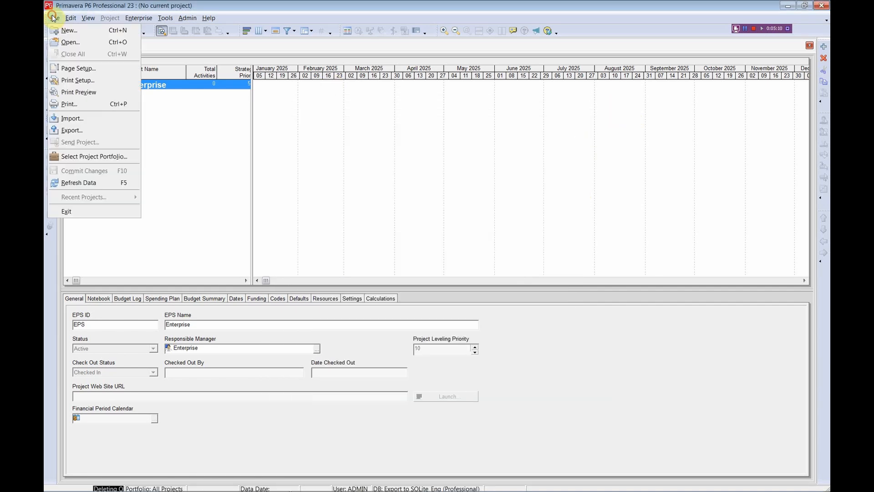
{"action": "left_click", "coordinate": [72, 182]}
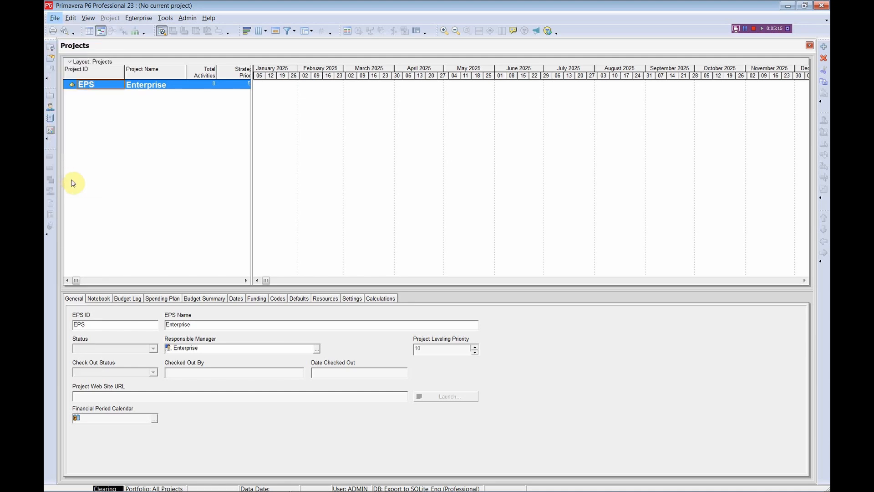
Open the enterprise OBS dialog, enlarge it, examine the hierarchy down to its last element and close it
{"action": "left_click", "coordinate": [140, 18]}
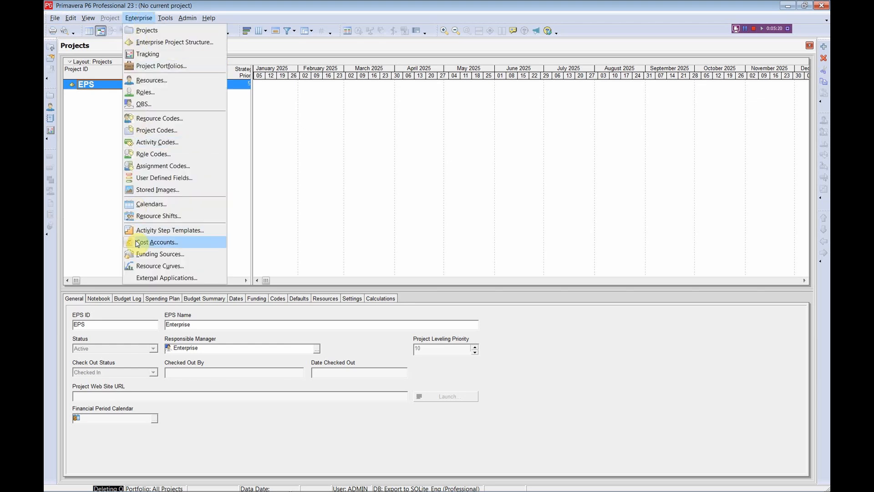
{"action": "left_click", "coordinate": [143, 104]}
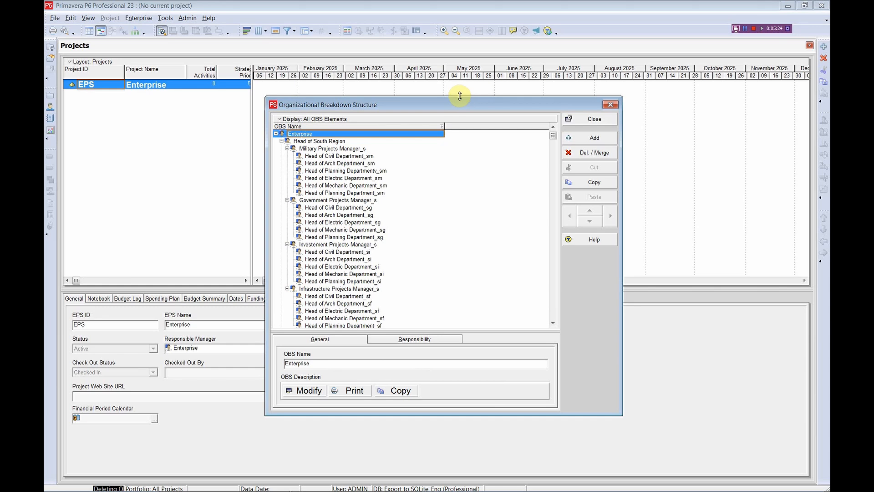
{"action": "left_click_drag", "start_coordinate": [460, 97], "coordinate": [462, 47]}
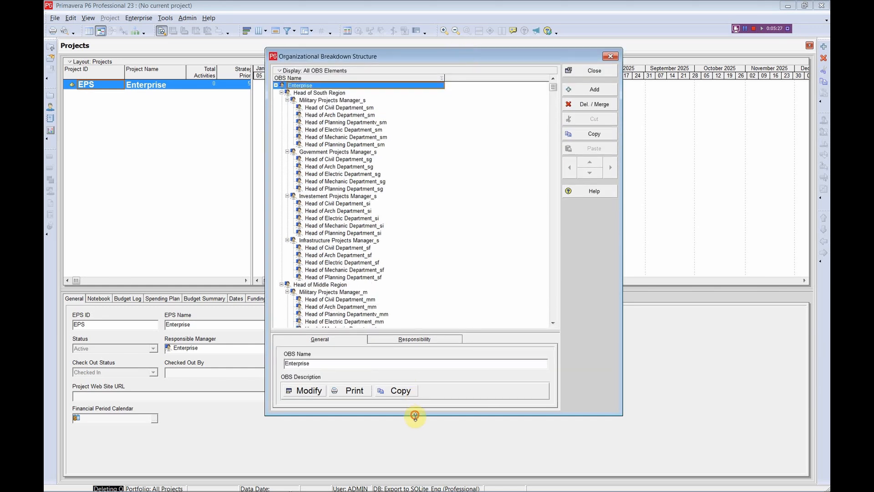
{"action": "left_click_drag", "start_coordinate": [415, 415], "coordinate": [415, 482]}
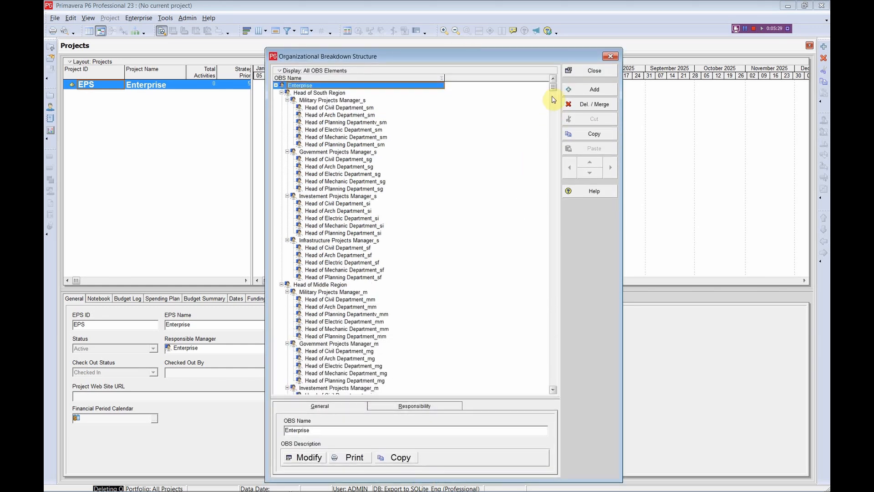
{"action": "left_click_drag", "start_coordinate": [553, 86], "coordinate": [584, 391]}
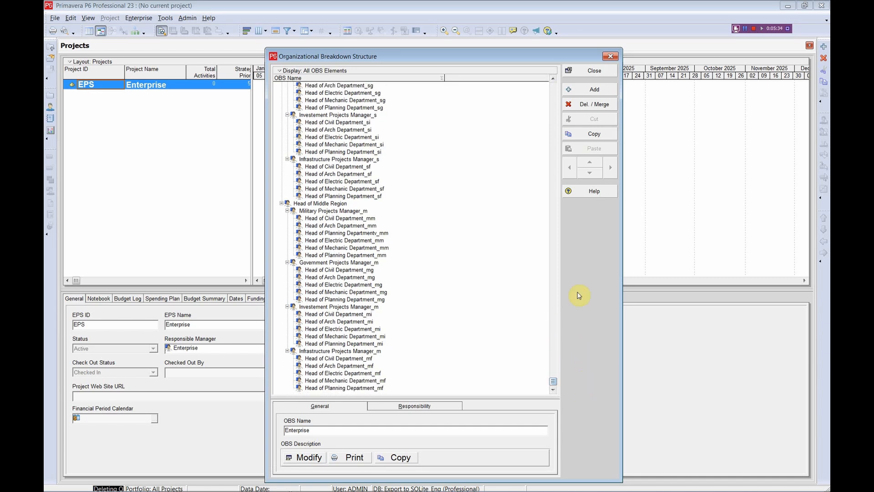
{"action": "left_click", "coordinate": [587, 72]}
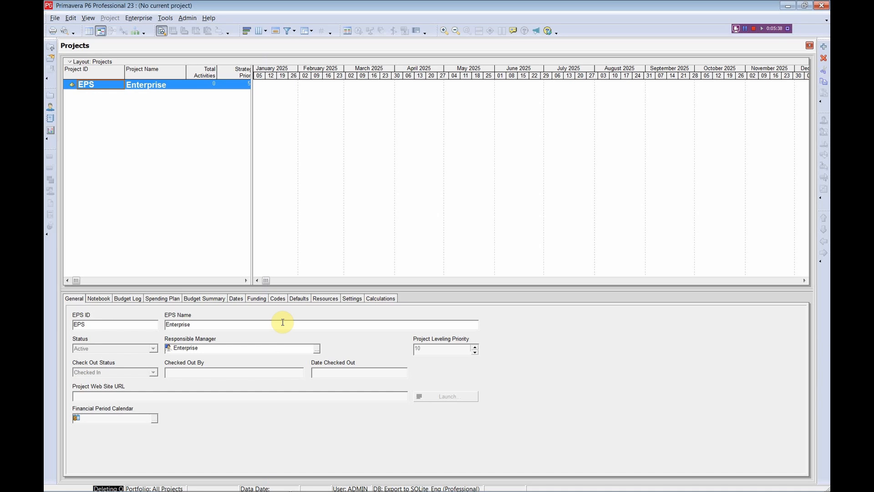
Switch back to Excel, minimize the SDK Magic Tool window and examine the Head of Middle Region branch through the Delete? column
{"action": "key", "text": "alt+Tab"}
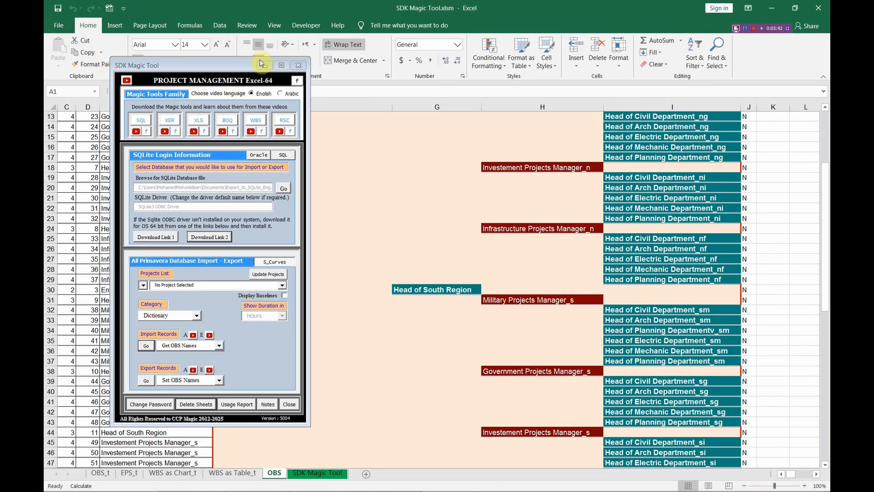
{"action": "left_click", "coordinate": [264, 64]}
{"action": "scroll", "coordinate": [405, 219], "scroll_direction": "down", "scroll_amount": 1}
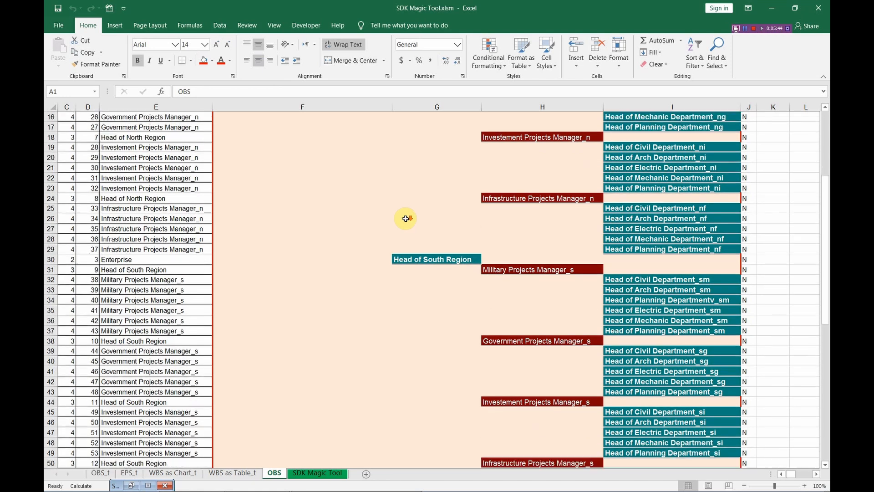
{"action": "scroll", "coordinate": [506, 272], "scroll_direction": "down", "scroll_amount": 3}
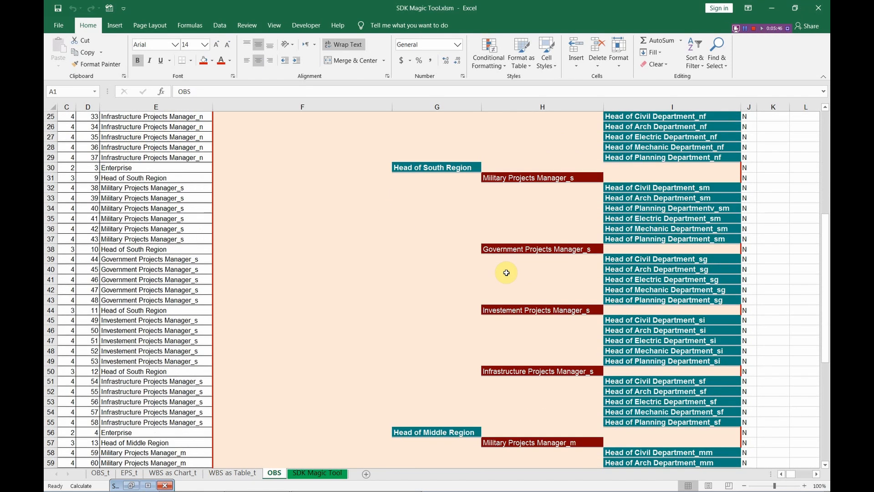
{"action": "scroll", "coordinate": [506, 272], "scroll_direction": "down", "scroll_amount": 9}
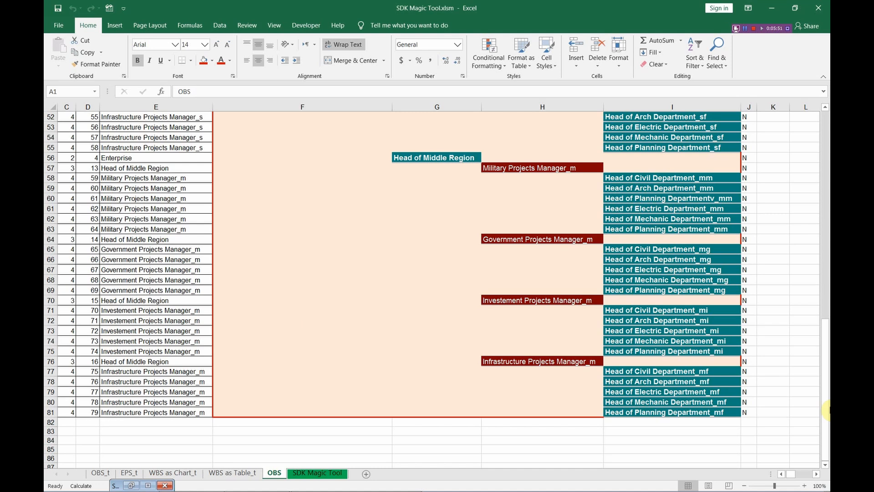
{"action": "left_click", "coordinate": [818, 475]}
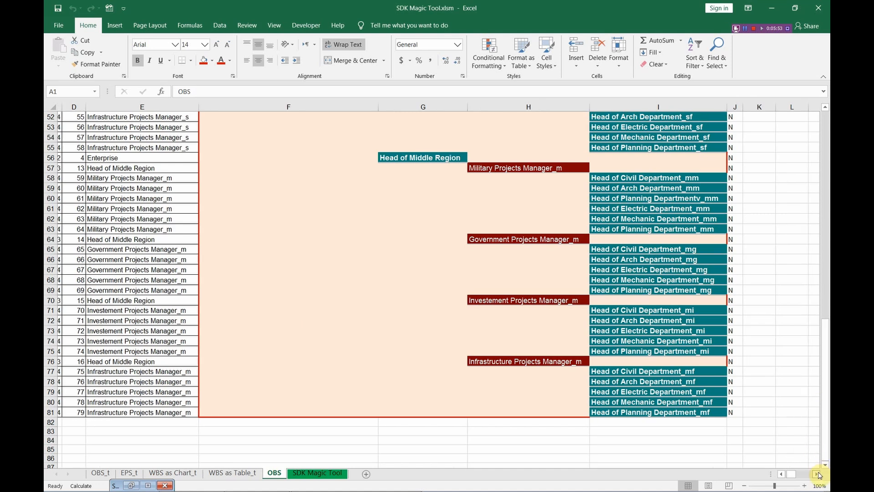
{"action": "left_click", "coordinate": [818, 475]}
{"action": "left_click", "coordinate": [818, 475]}
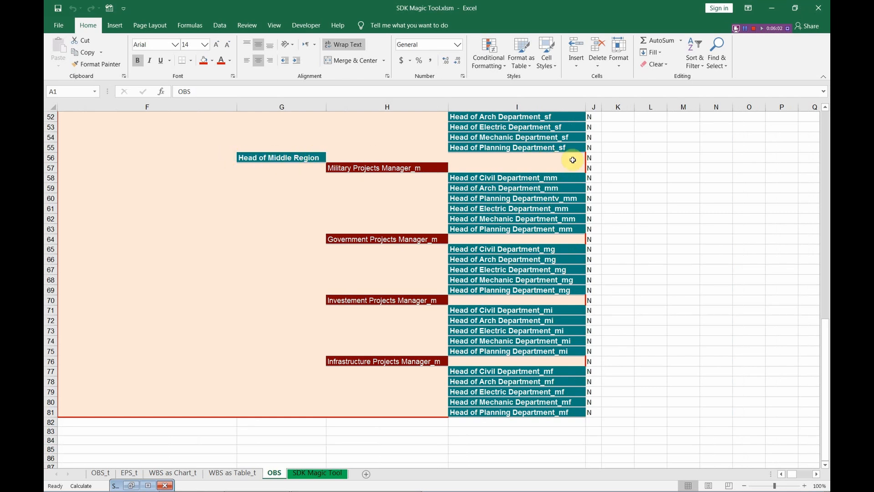
Mark Head of Middle Region and all rows beneath it for deletion by filling cells J56 to J81 with y
{"action": "left_click", "coordinate": [307, 157]}
{"action": "left_click", "coordinate": [51, 157]}
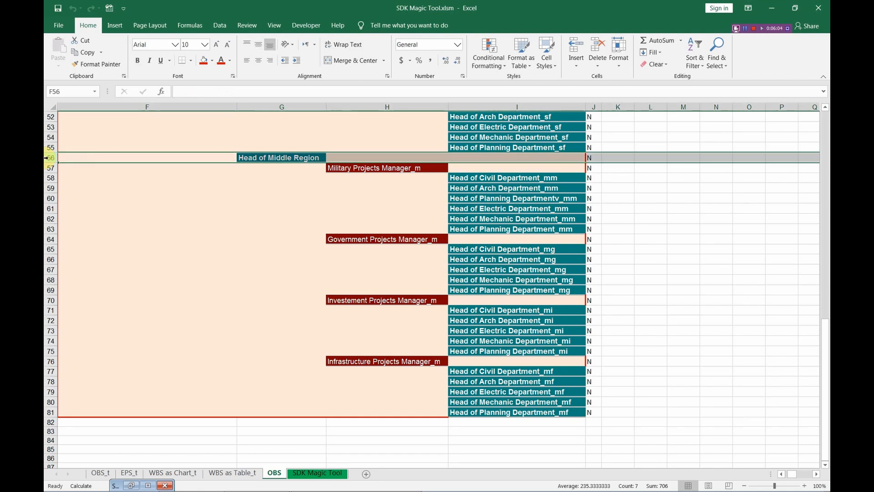
{"action": "left_click", "coordinate": [591, 157]}
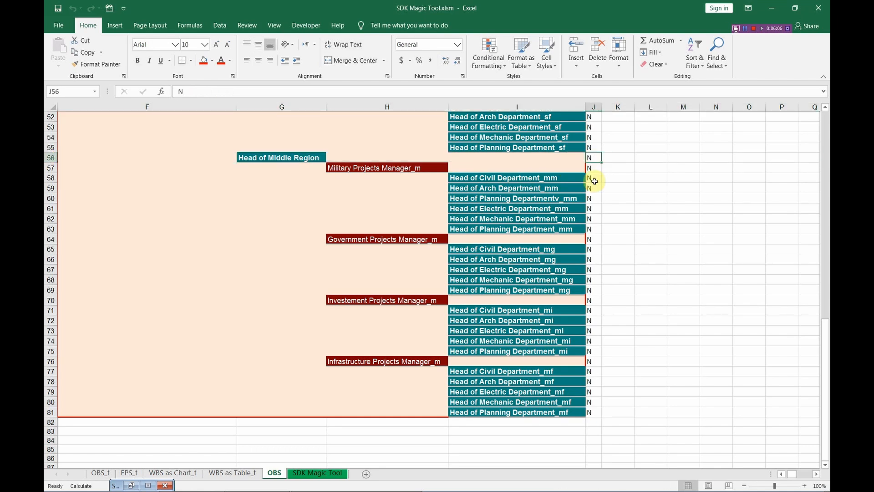
{"action": "type", "text": "y"}
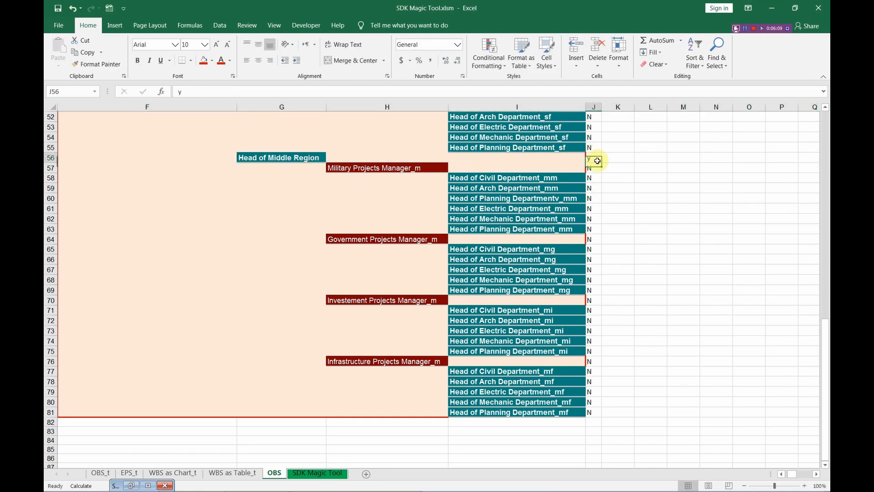
{"action": "key", "text": "ctrl+Return"}
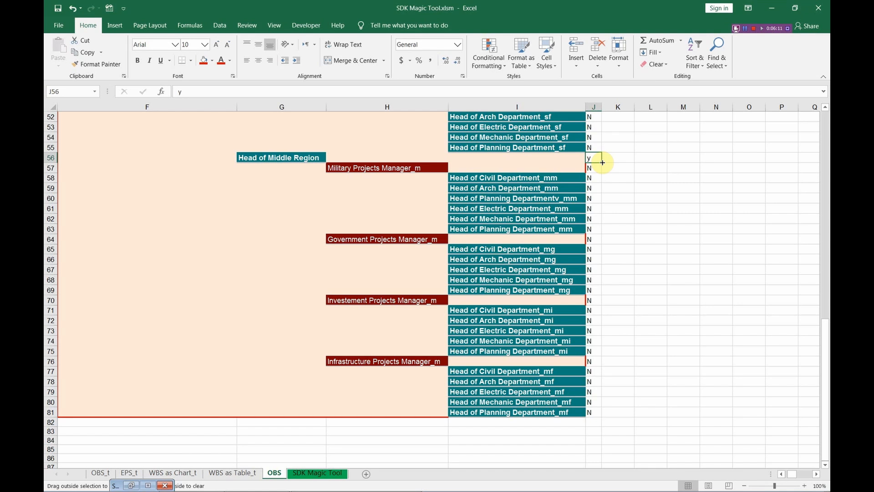
{"action": "double_click", "coordinate": [602, 163]}
{"action": "left_click", "coordinate": [597, 158]}
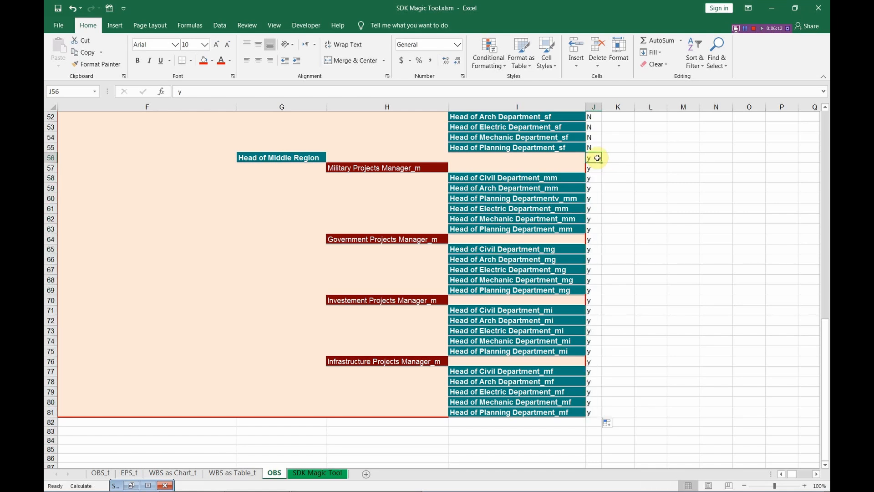
{"action": "key", "text": "alt+Tab"}
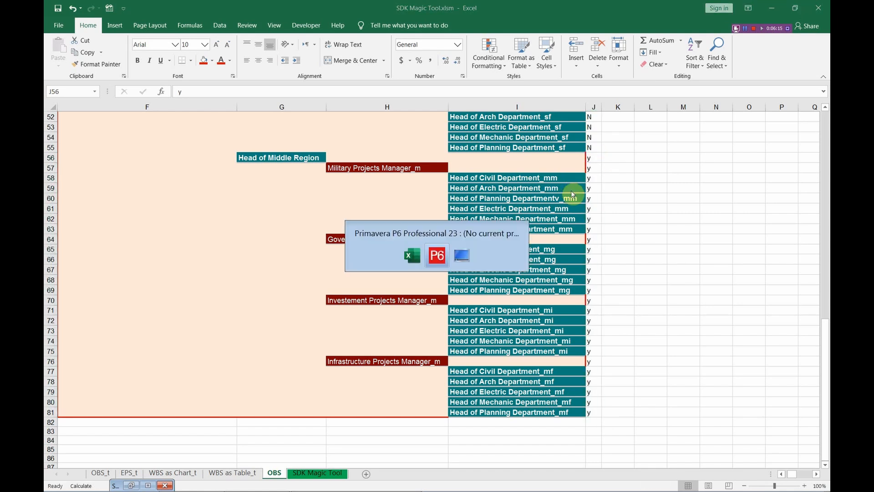
{"action": "key", "text": "alt+Tab"}
{"action": "key", "text": "Escape"}
Reopen the SDK Magic Tool window and run the Set OBS Names export, choosing to delete and merge the marked OBS codes
{"action": "right_click", "coordinate": [642, 370]}
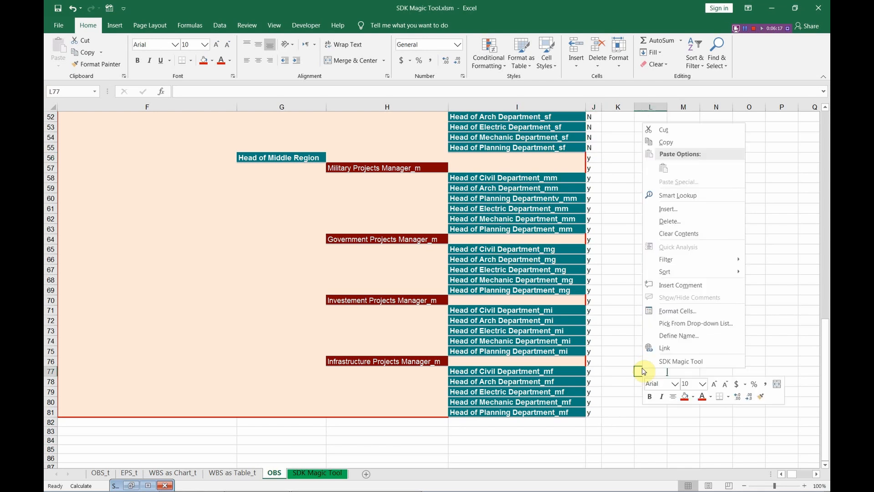
{"action": "left_click", "coordinate": [668, 362]}
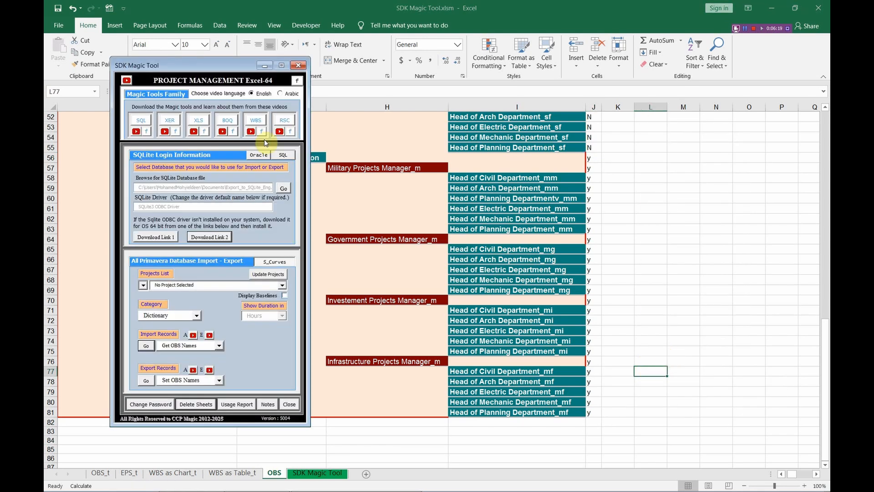
{"action": "left_click_drag", "start_coordinate": [233, 63], "coordinate": [732, 75]}
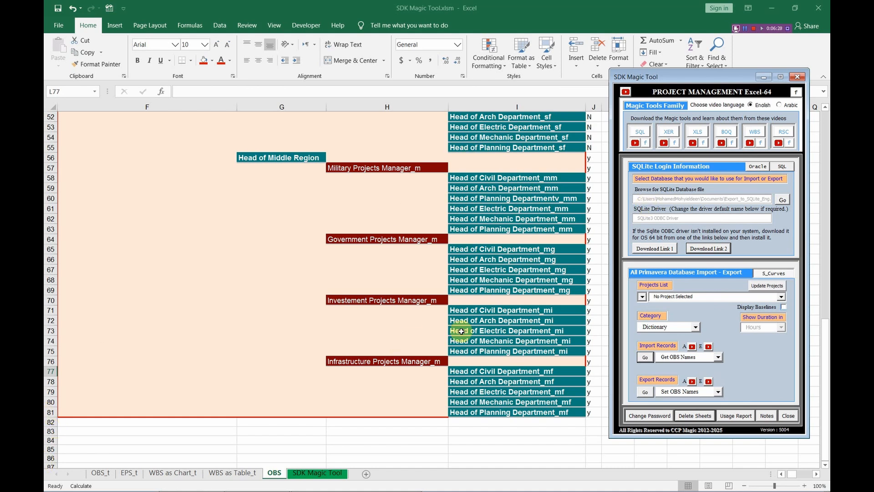
{"action": "left_click", "coordinate": [49, 147]}
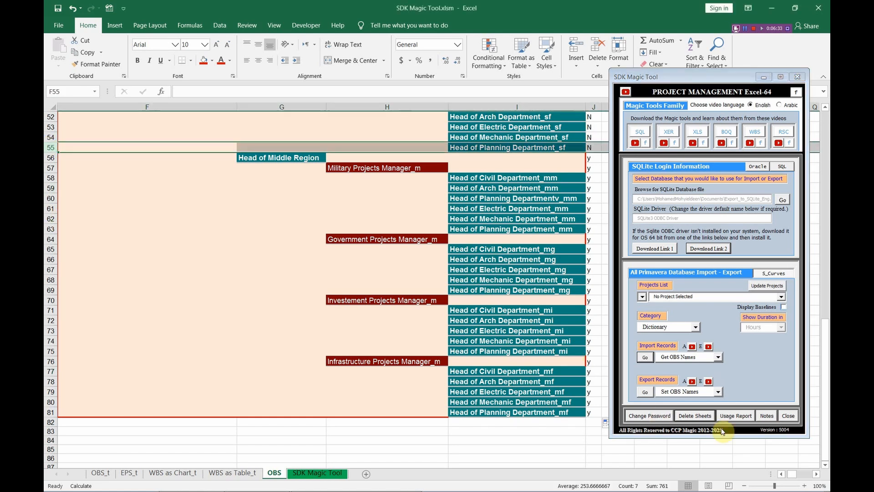
{"action": "left_click", "coordinate": [645, 392]}
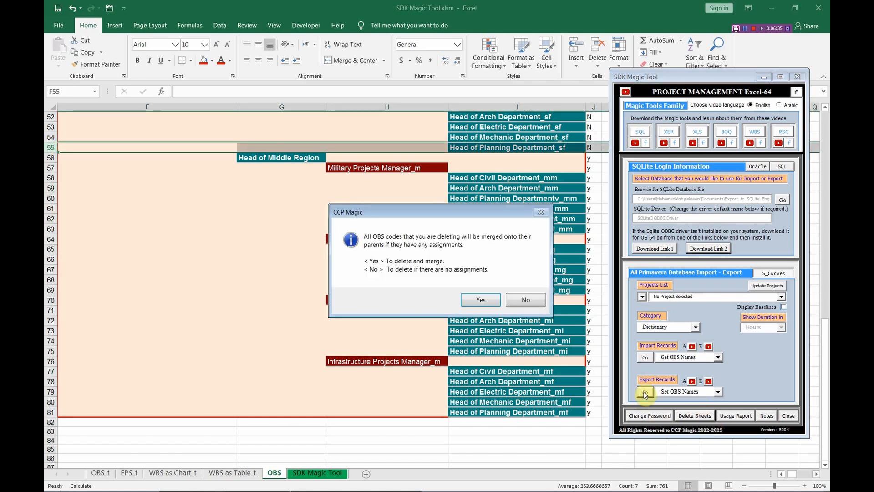
{"action": "left_click", "coordinate": [480, 302]}
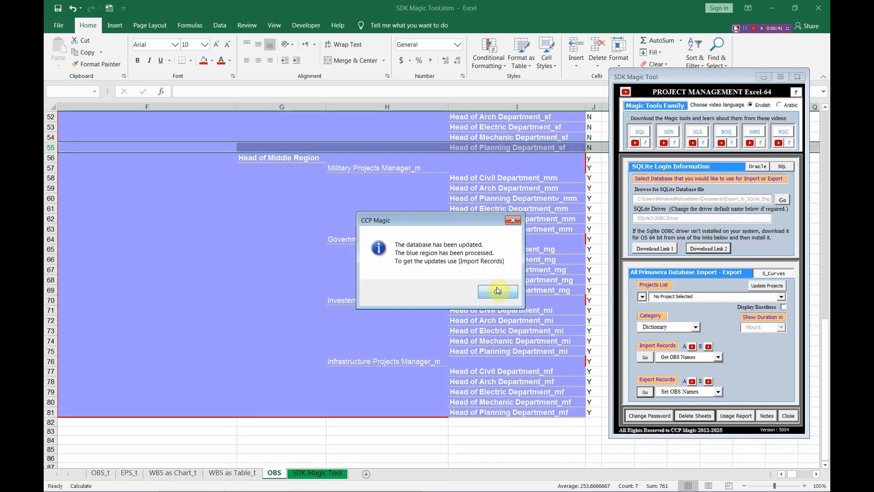
{"action": "left_click", "coordinate": [498, 291]}
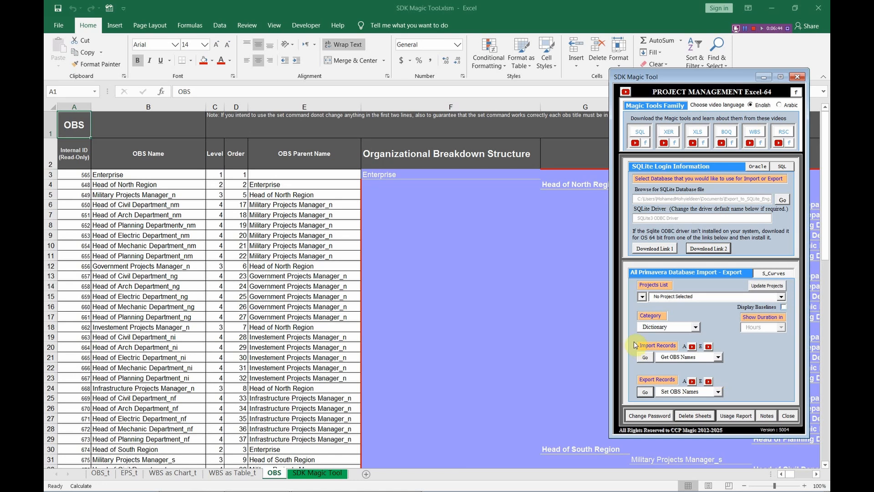
Import the updated records with Get OBS Names, minimize the SDK Magic Tool window and select the last row of the OBS sheet
{"action": "left_click", "coordinate": [646, 357]}
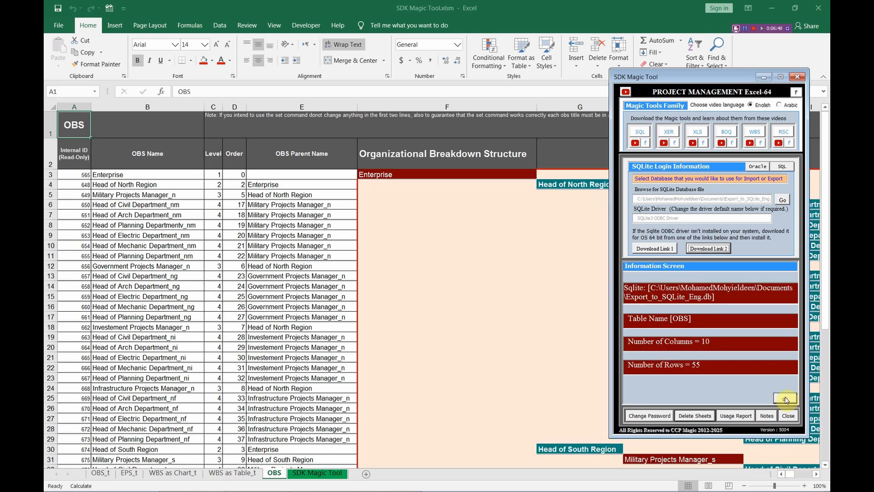
{"action": "left_click", "coordinate": [785, 399]}
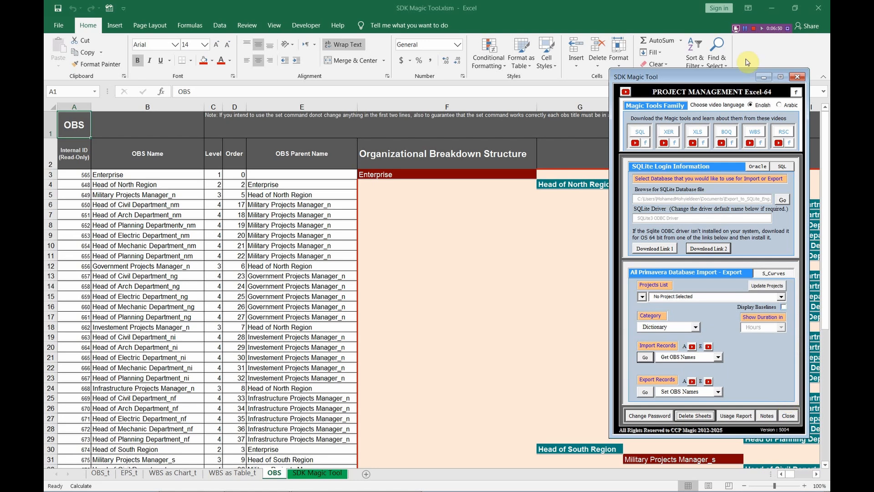
{"action": "left_click", "coordinate": [764, 77]}
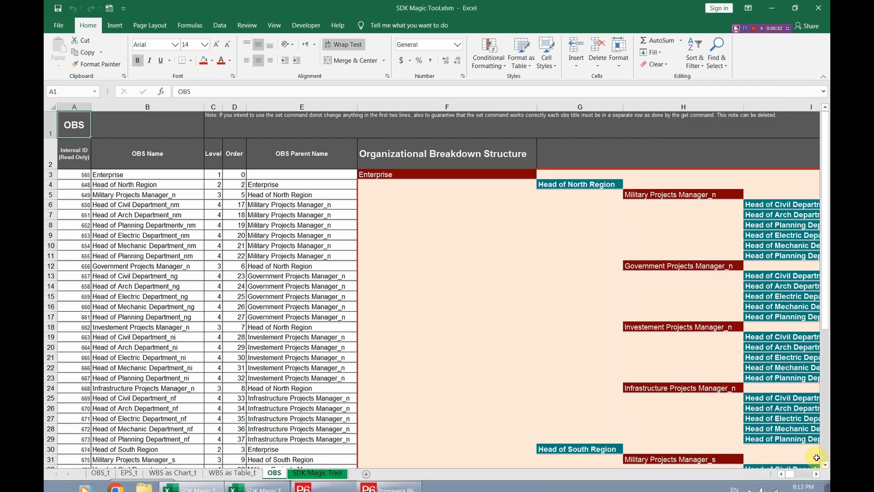
{"action": "left_click", "coordinate": [825, 465]}
{"action": "scroll", "coordinate": [292, 412], "scroll_direction": "down", "scroll_amount": 8}
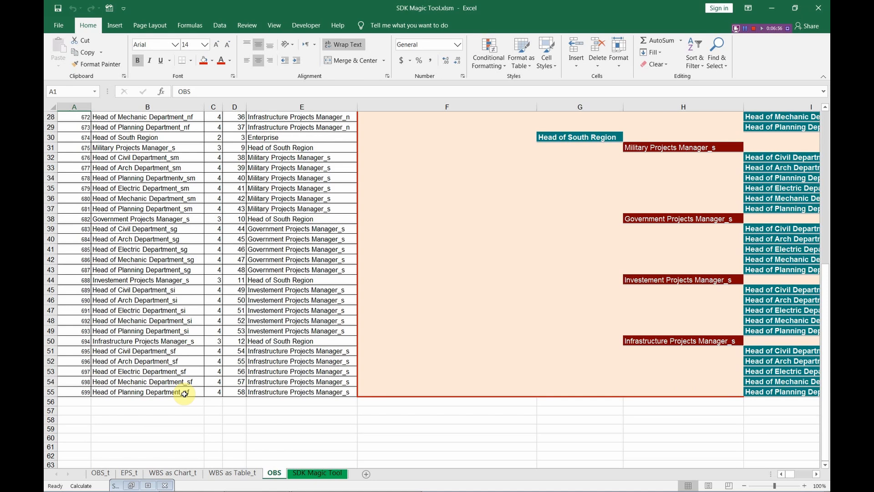
{"action": "left_click", "coordinate": [49, 392]}
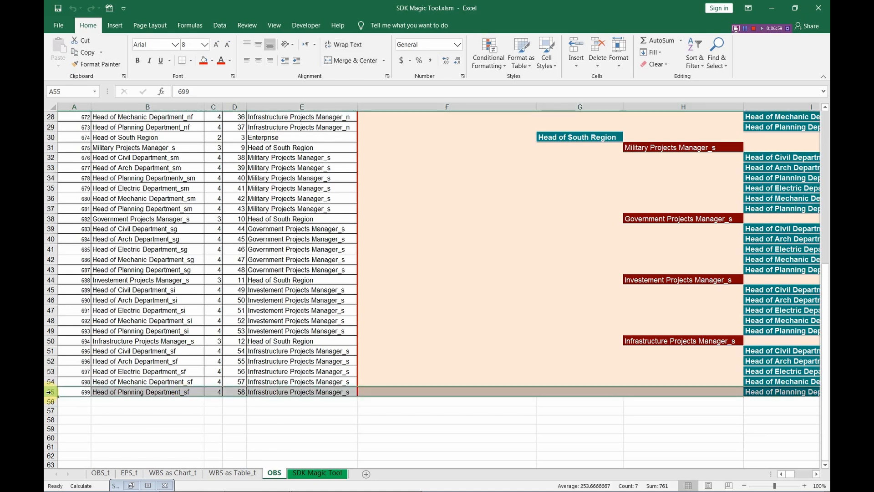
Switch to Primavera P6 and refresh the data
{"action": "key", "text": "alt+Tab"}
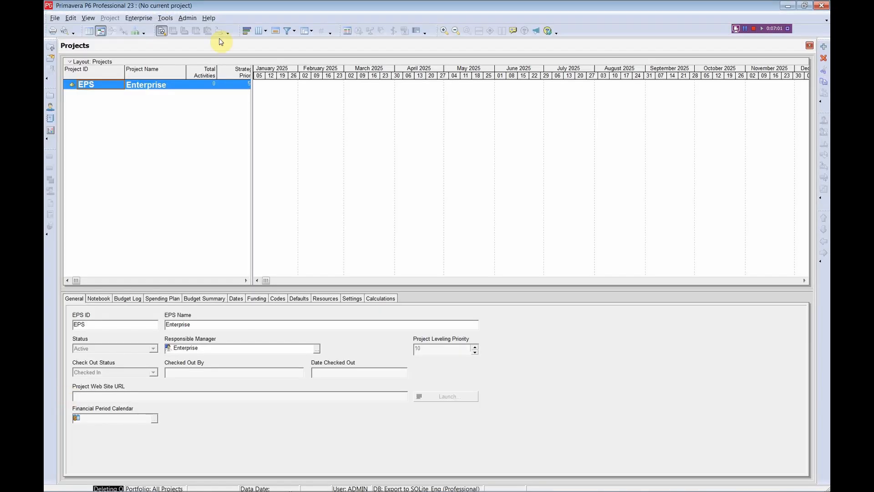
{"action": "left_click", "coordinate": [54, 18]}
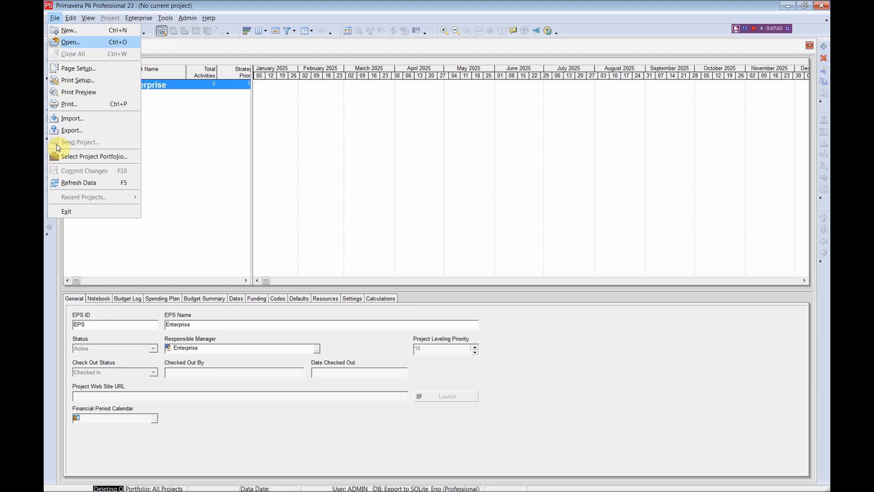
{"action": "left_click", "coordinate": [77, 183]}
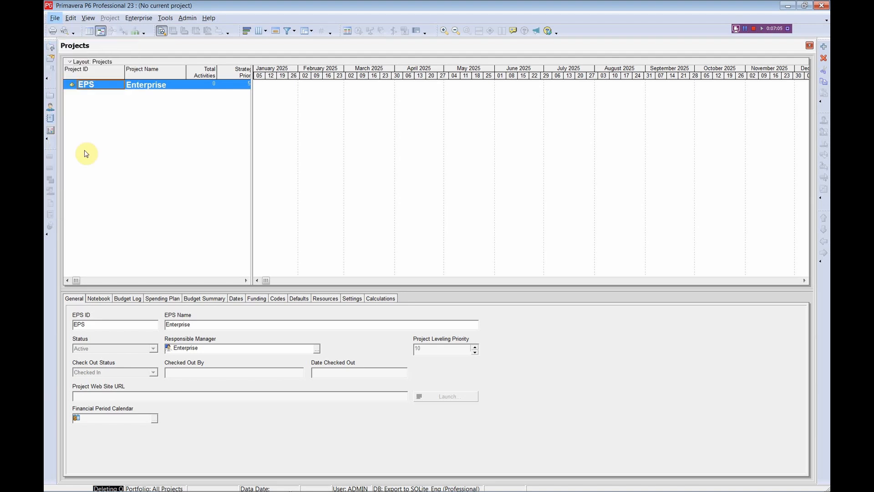
Open the enterprise OBS dialog, examine the hierarchy down to Head of Planning Department_sf and close the dialog
{"action": "left_click", "coordinate": [130, 18]}
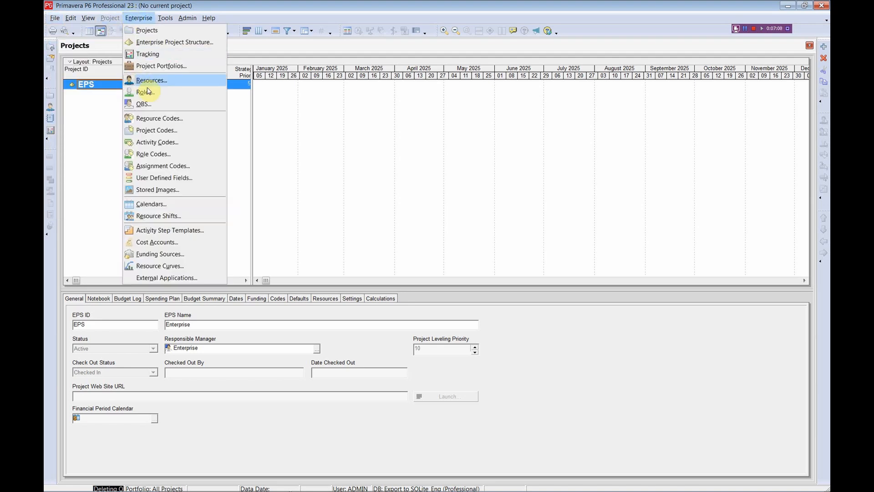
{"action": "left_click", "coordinate": [157, 105]}
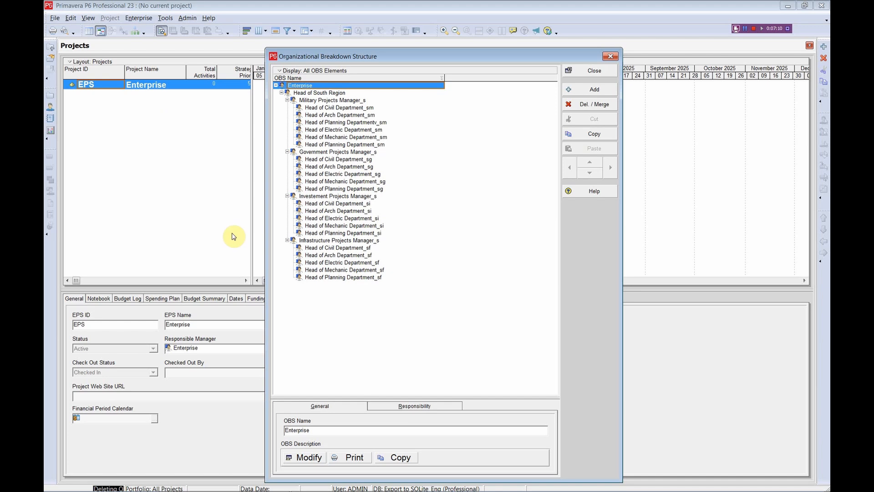
{"action": "left_click", "coordinate": [342, 277]}
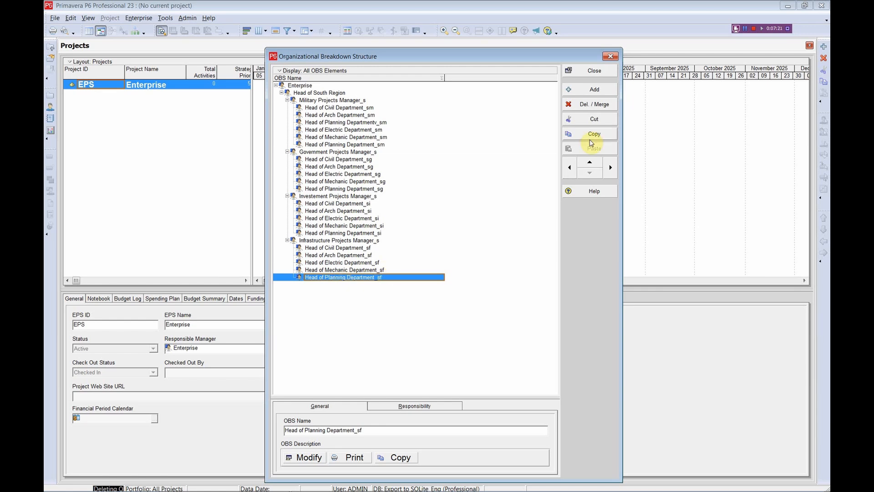
{"action": "left_click", "coordinate": [594, 71]}
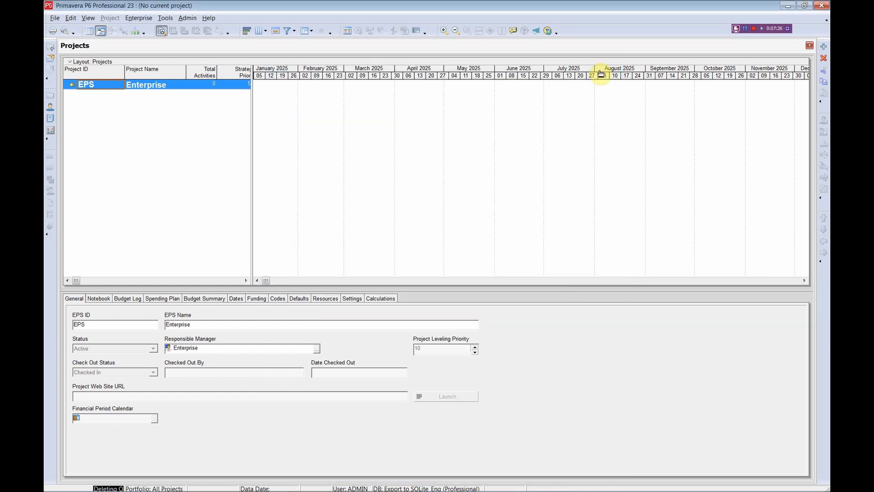
Switch back to Excel and show the SDK Magic Tool sheet with the import and export command lists
{"action": "key", "text": "alt+Tab"}
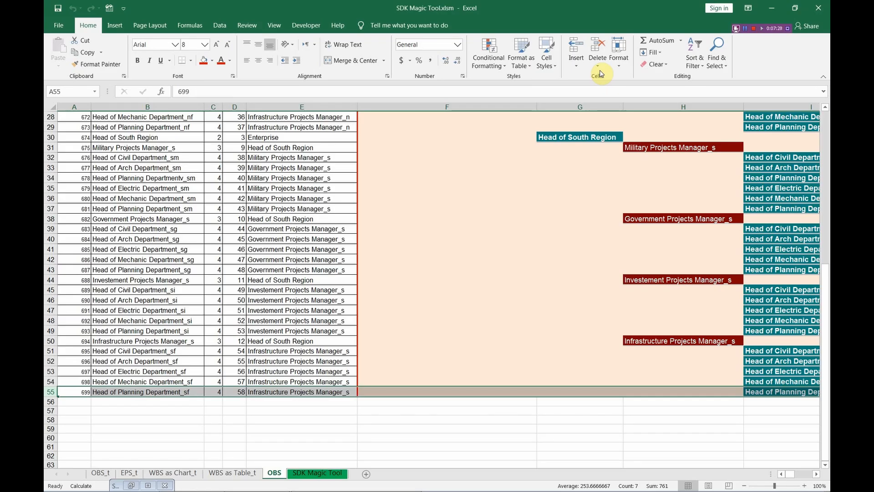
{"action": "left_click", "coordinate": [317, 473]}
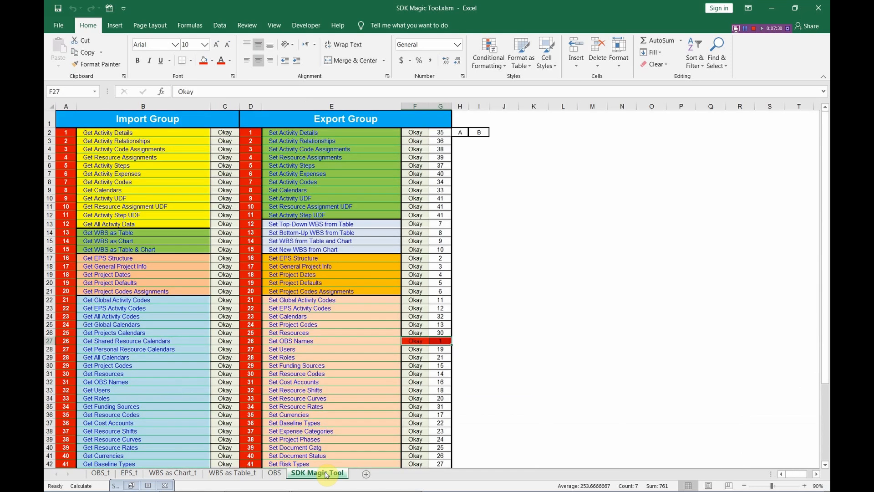